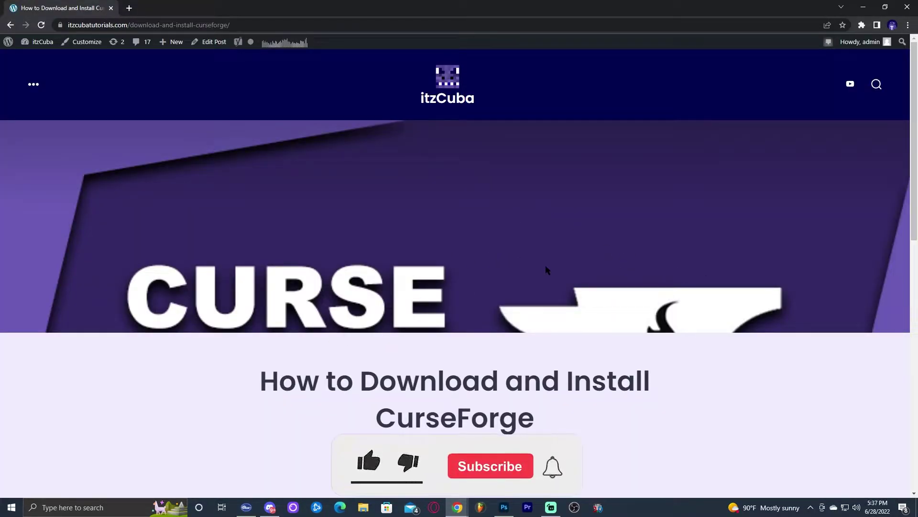
Step: Check the tutorial's page-2 link, then open the CurseForge Windows download page from Step 1
scroll(611, 278, "down", 1)
scroll(611, 278, "down", 6)
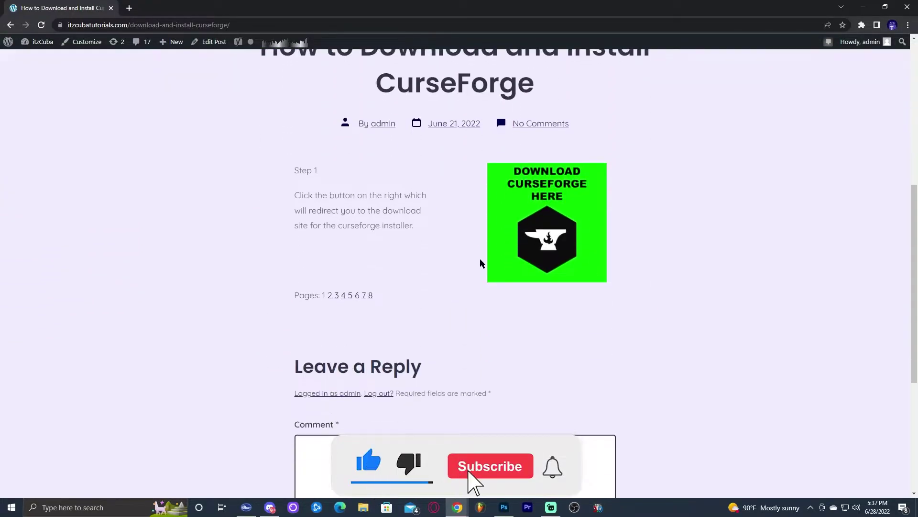
left_click(330, 298)
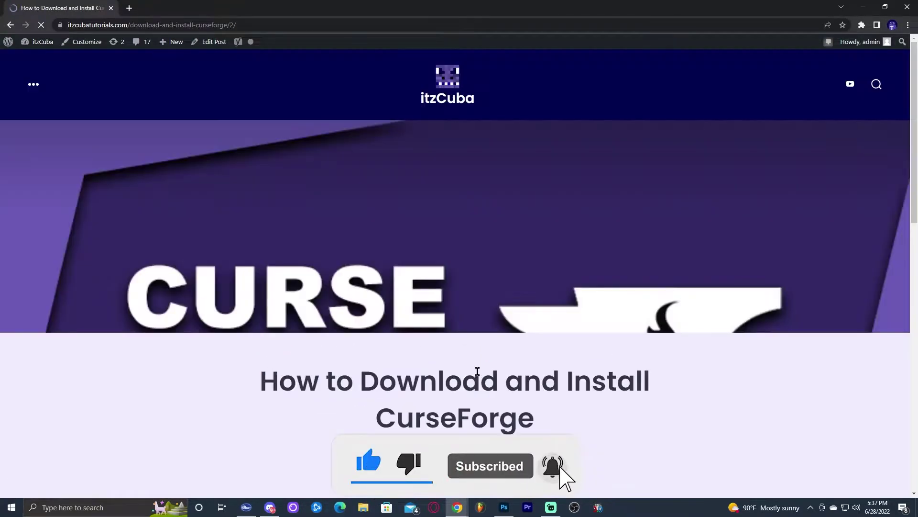
scroll(397, 308, "down", 4)
scroll(397, 308, "down", 3)
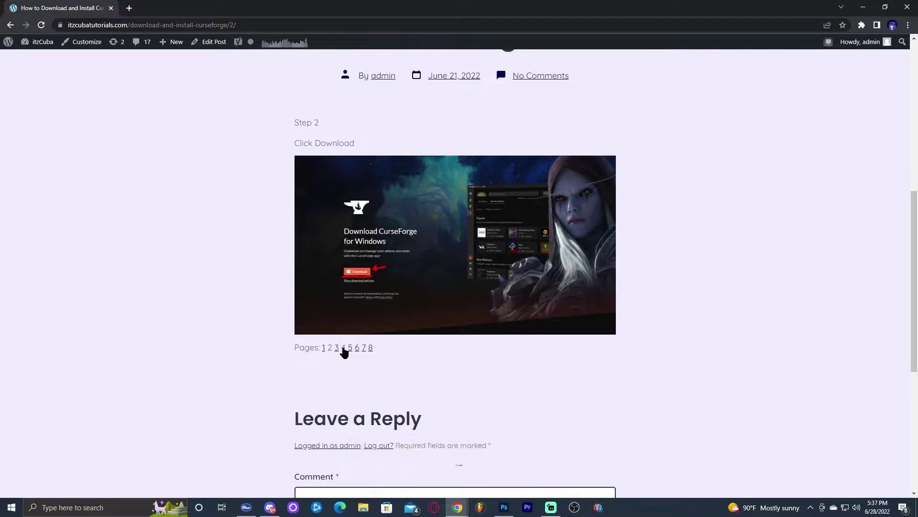
scroll(526, 277, "down", 4)
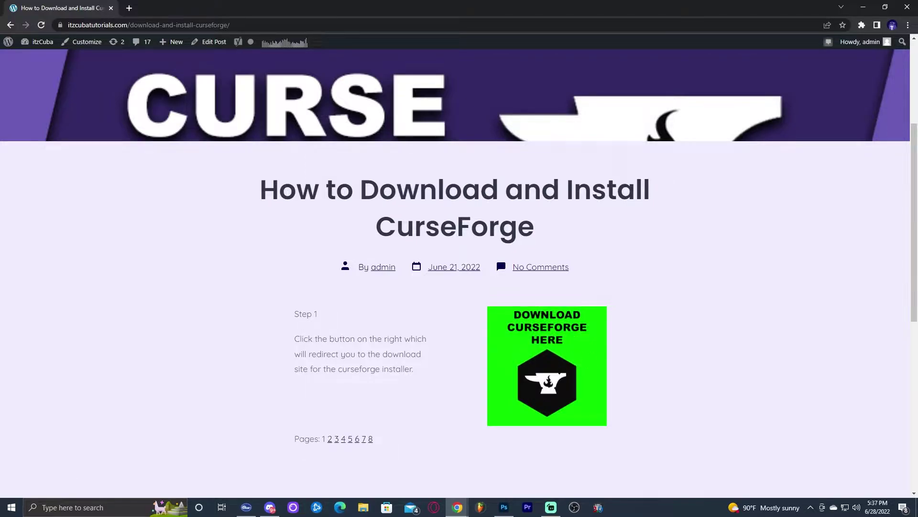
left_click(559, 372)
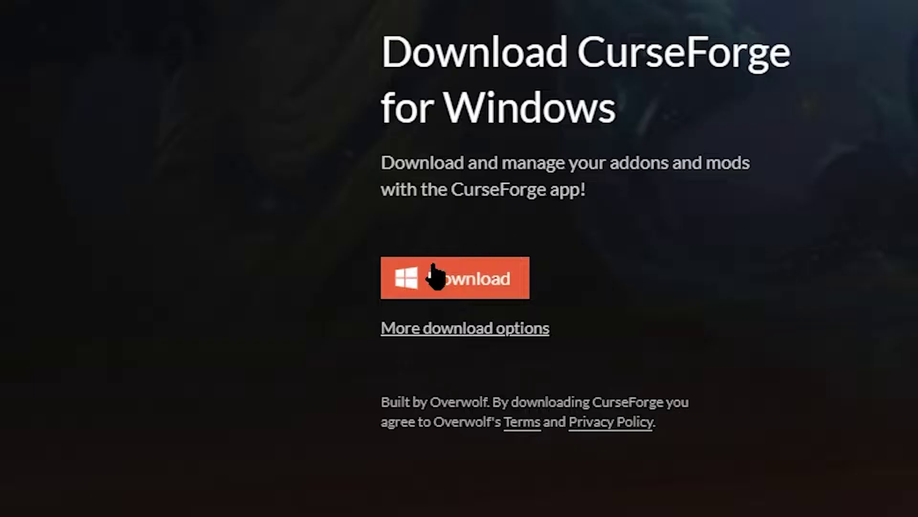
Step: Download the CurseForge installer, then shrink the Chrome window and move it right
left_click(218, 318)
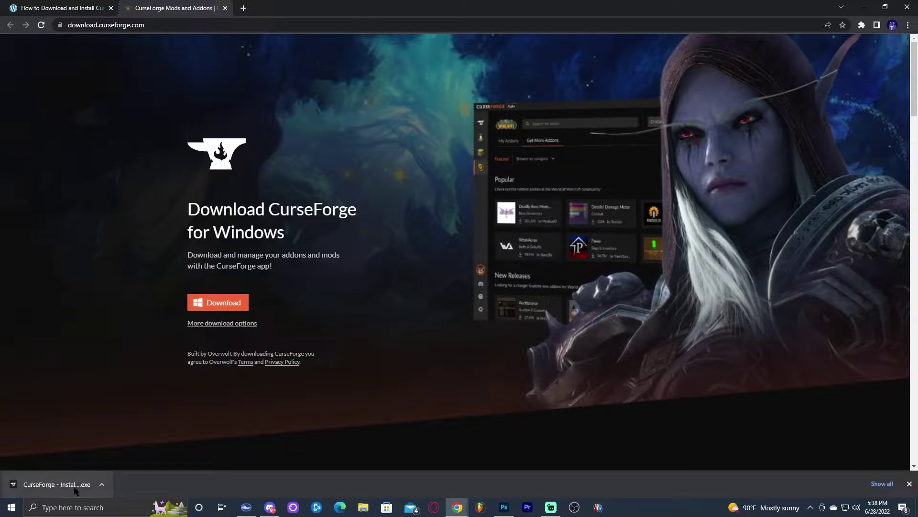
left_click_drag(459, 7, 539, 11)
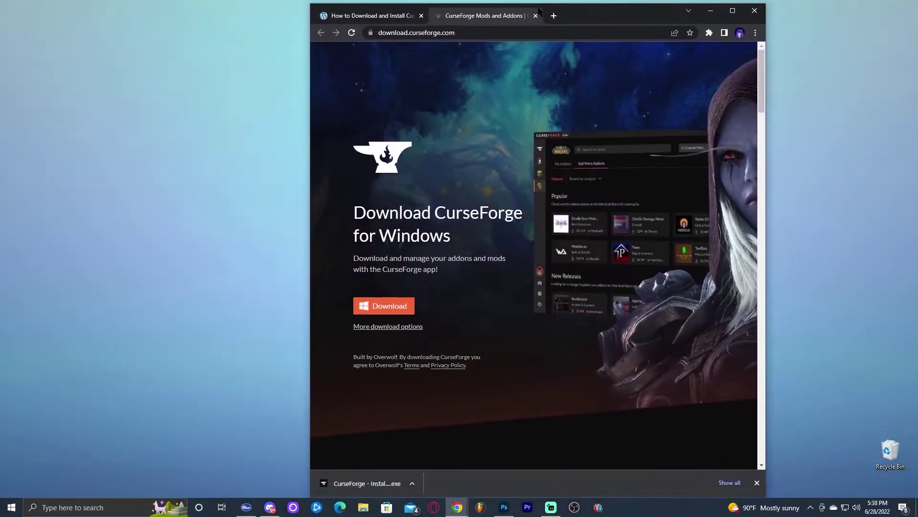
left_click_drag(618, 2, 646, 22)
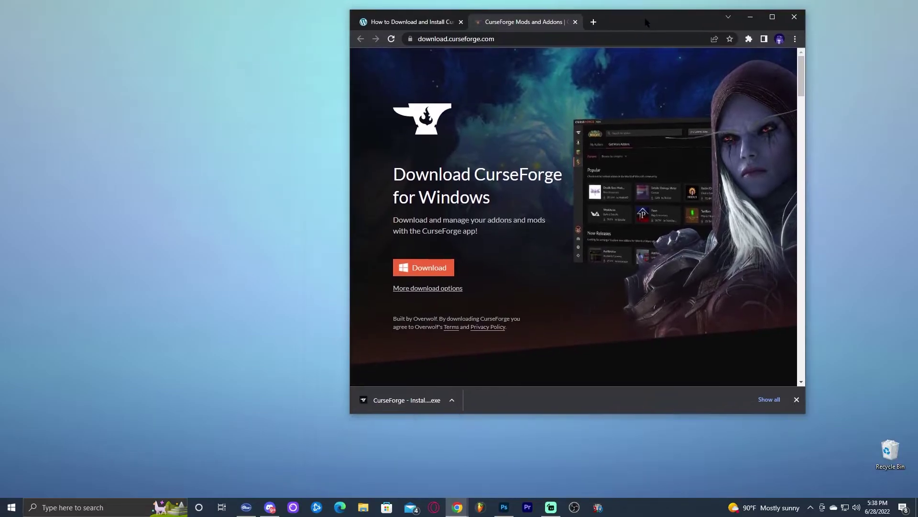
Step: Drag the downloaded installer onto the desktop, refresh the desktop, and close Chrome
left_click_drag(356, 406, 251, 144)
right_click(267, 237)
left_click(287, 264)
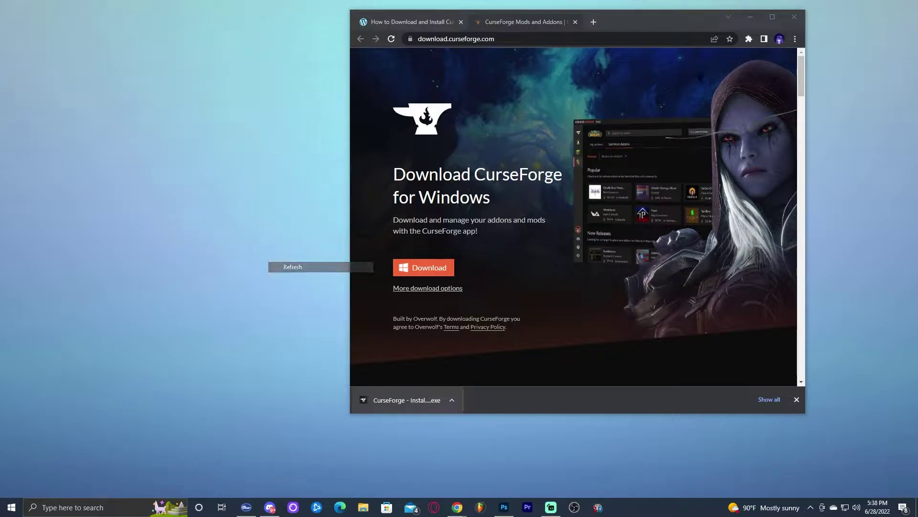
left_click(794, 17)
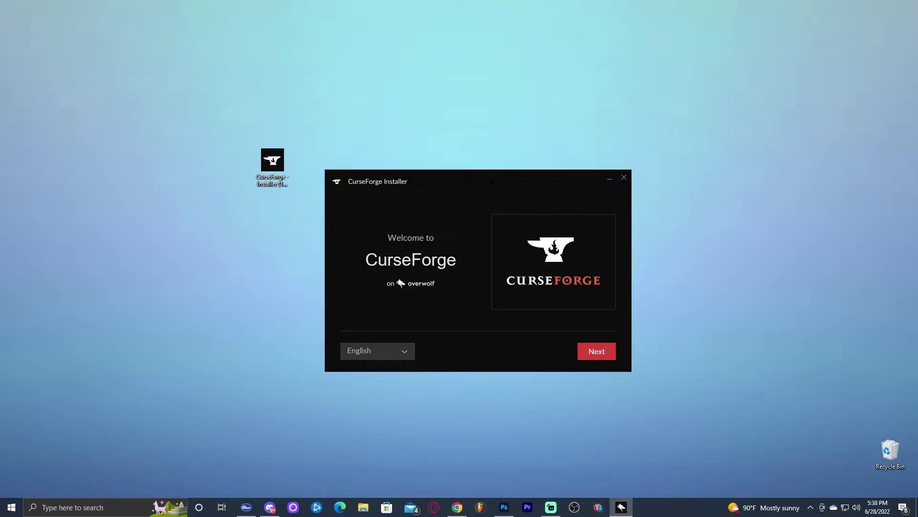
Step: Install CurseForge and Overwolf, accepting the terms and skipping Outplayed, then launch CurseForge
left_click_drag(505, 190, 504, 163)
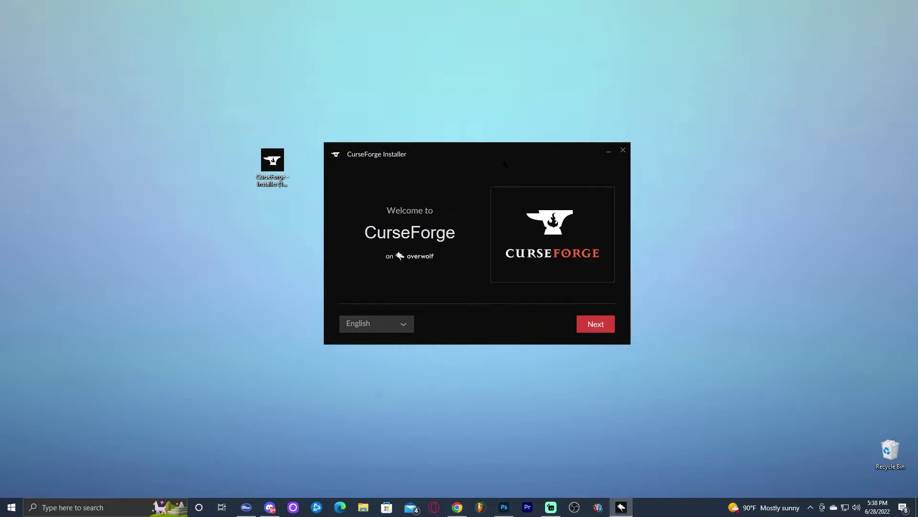
left_click(593, 324)
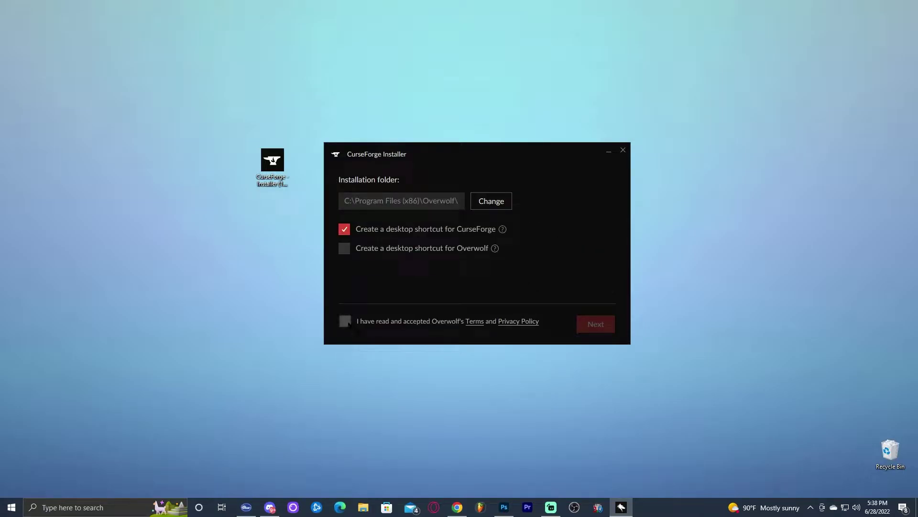
left_click(346, 321)
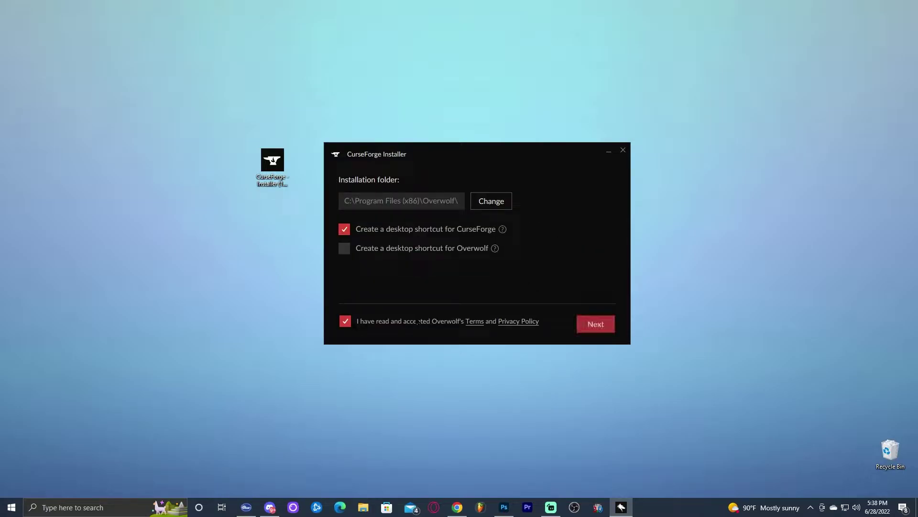
left_click(595, 324)
left_click(595, 324)
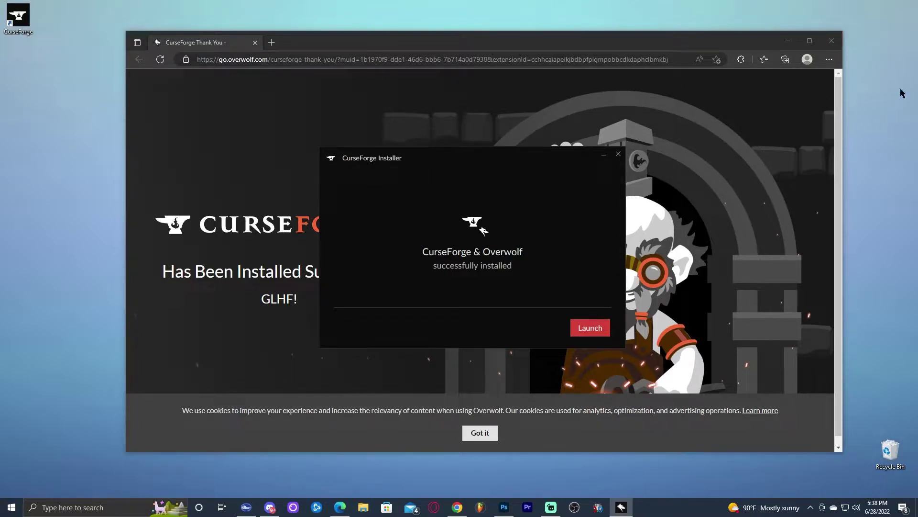
left_click(832, 41)
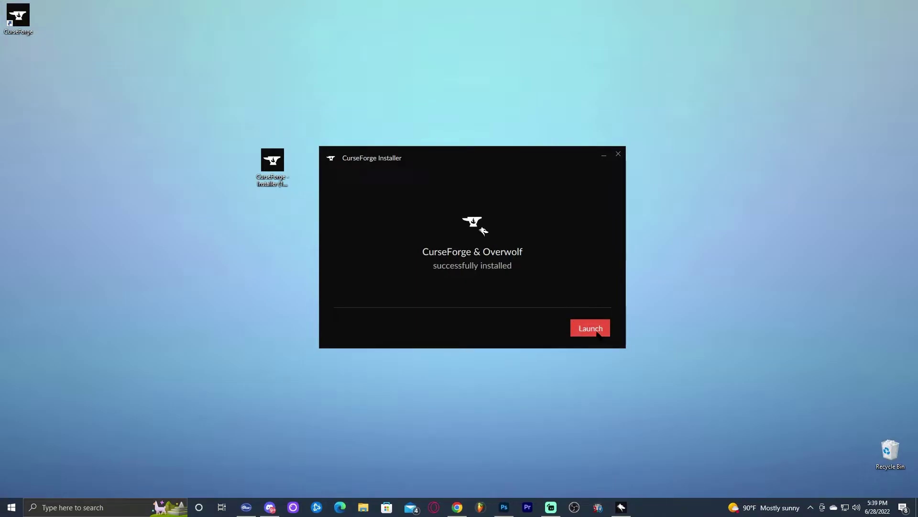
left_click(599, 334)
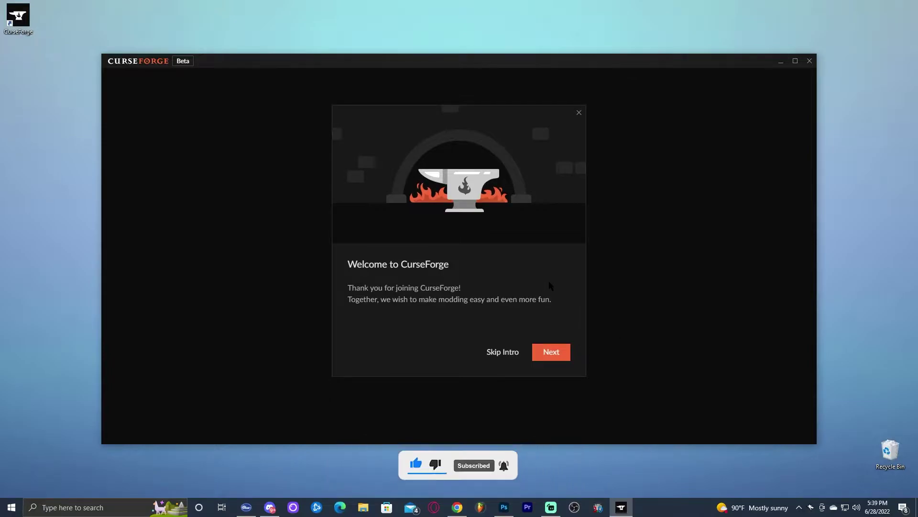
Step: Skip the welcome intro, choose Minecraft, and maximize the CurseForge window
left_click(494, 354)
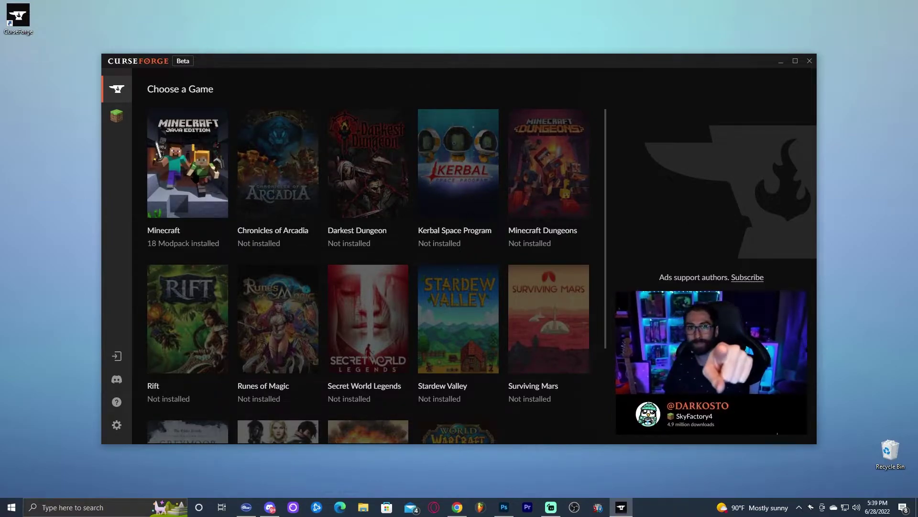
left_click(188, 163)
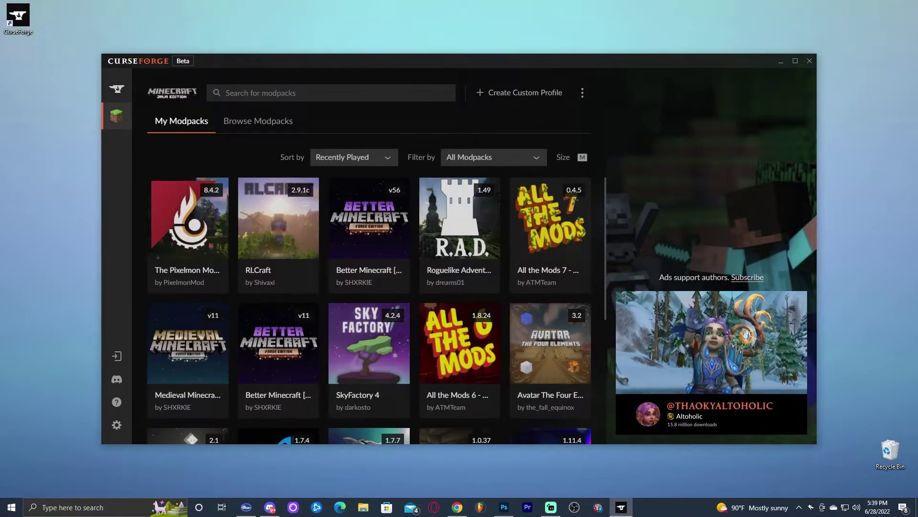
left_click(795, 61)
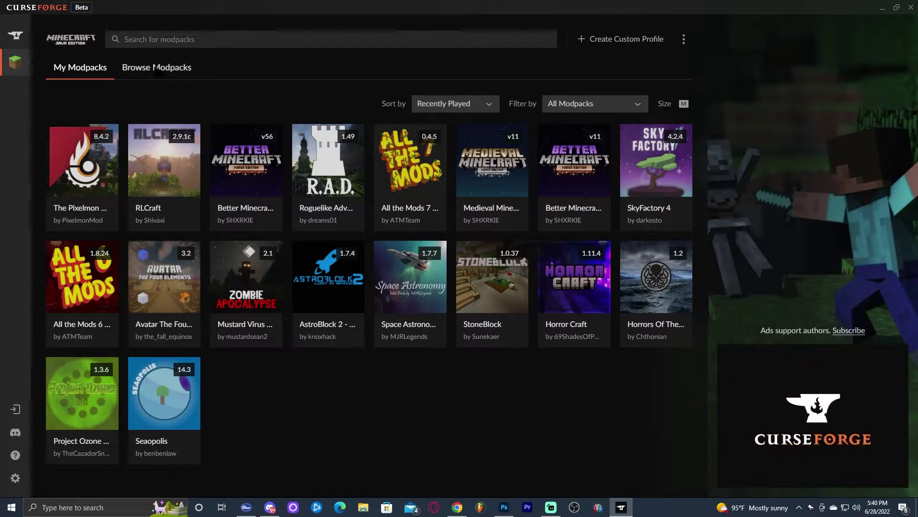
Step: Switch to browsing the available Minecraft modpacks
left_click(151, 70)
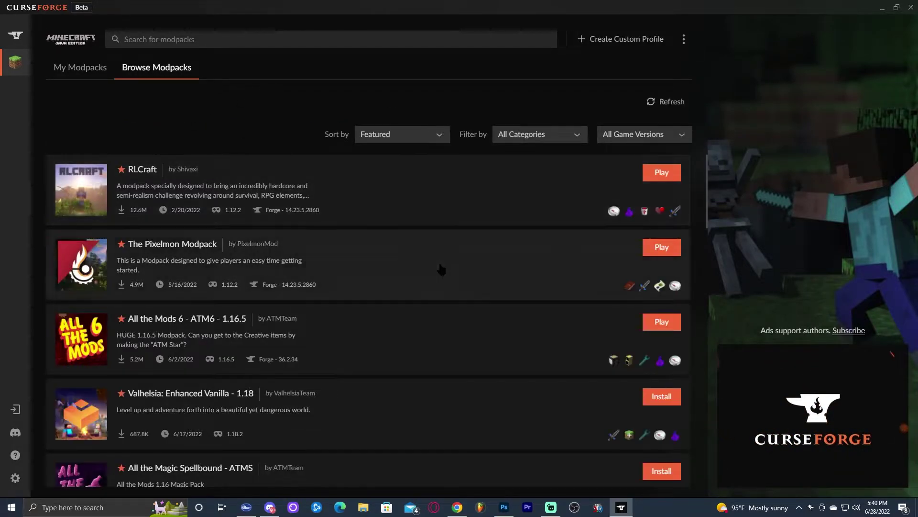
scroll(368, 305, "down", 6)
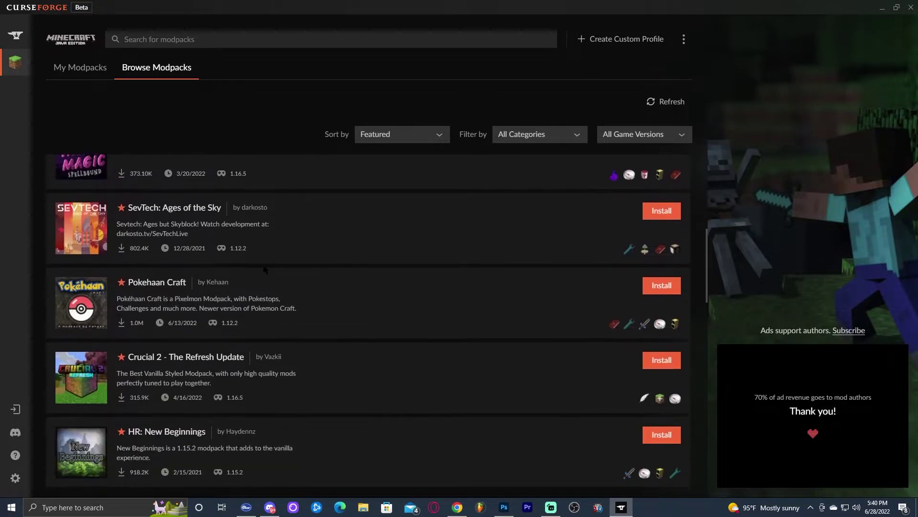
scroll(320, 288, "up", 6)
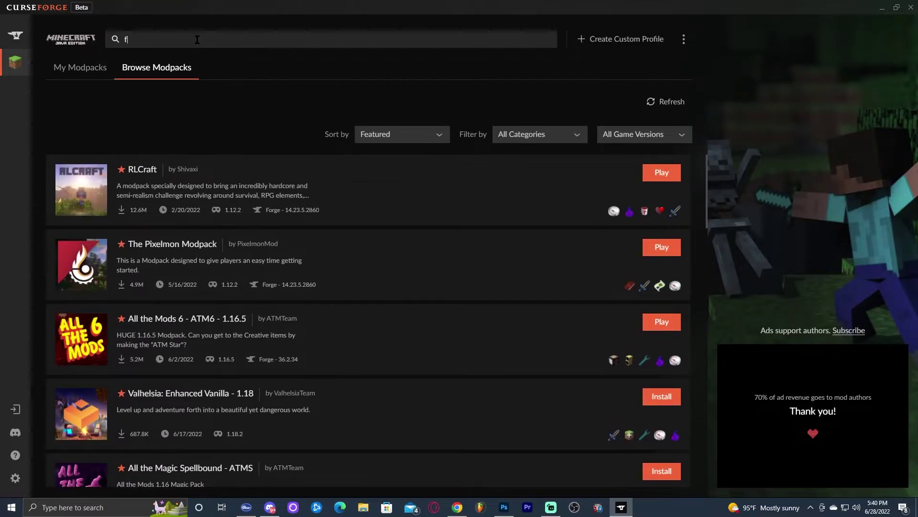
Step: Search modpacks for 'fantasy realm' and sort the results by Latest Updated
left_click(197, 39)
type("fantasy realm")
key("Return")
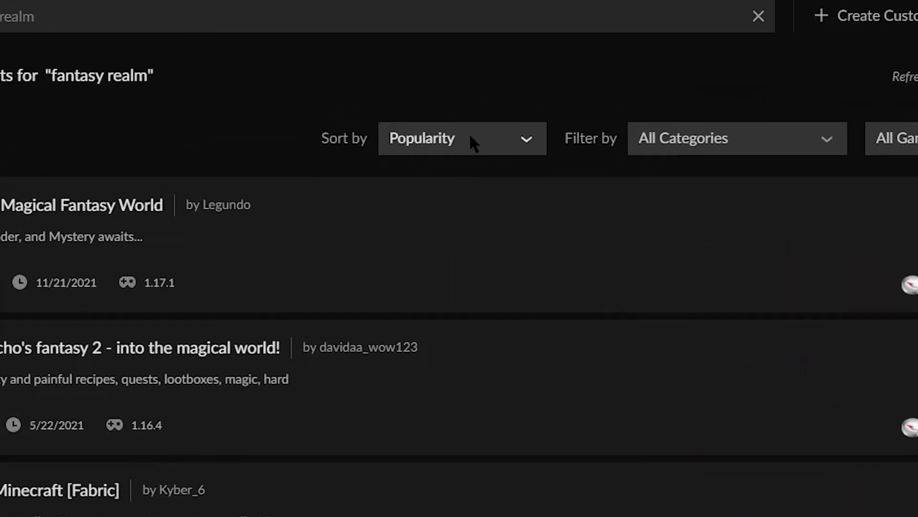
left_click(471, 137)
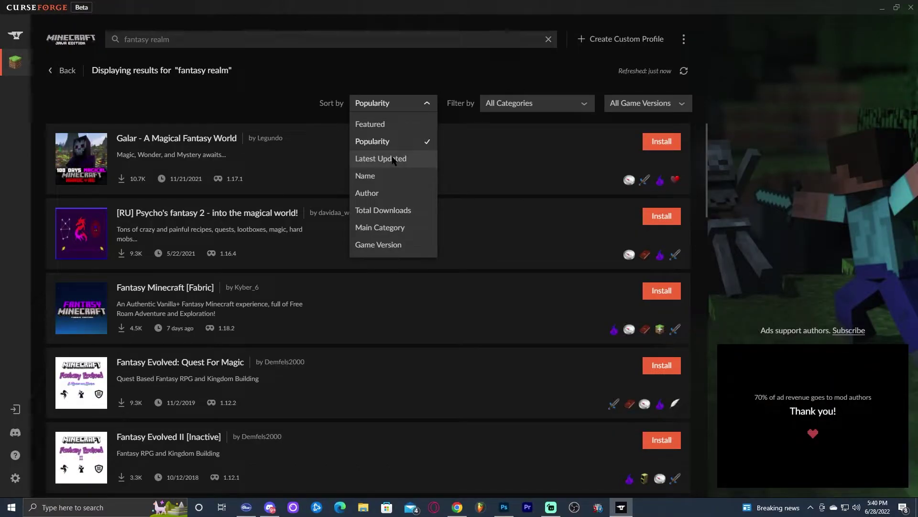
left_click(462, 246)
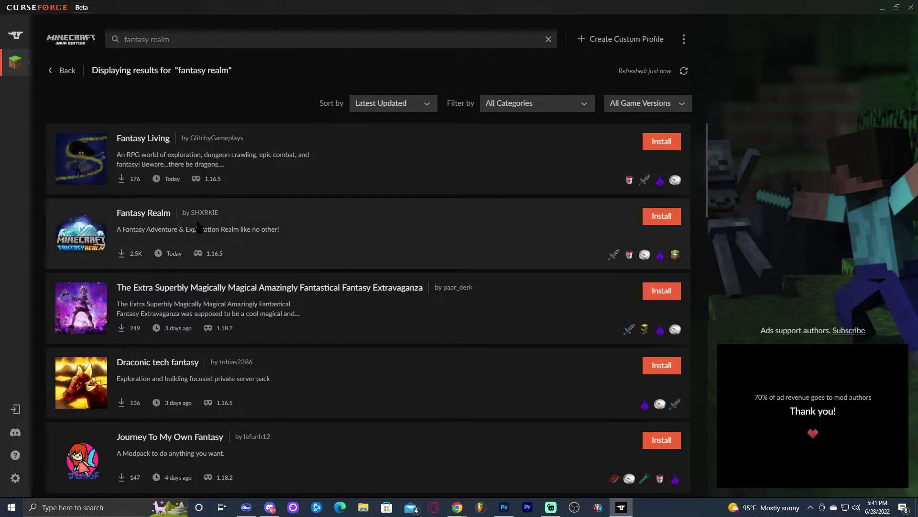
scroll(272, 178, "down", 5)
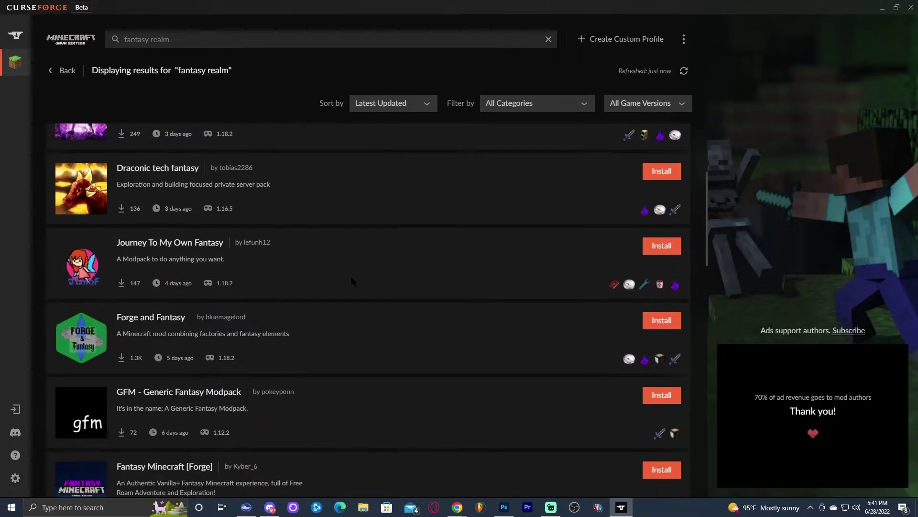
scroll(351, 277, "up", 3)
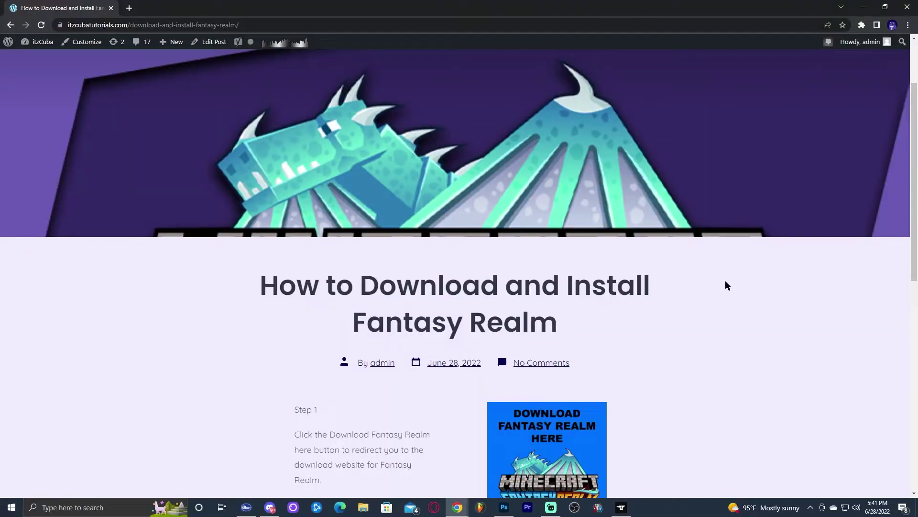
Step: Follow the article's Download Fantasy Realm link and choose Install on the CurseForge modpack page
scroll(723, 282, "down", 2)
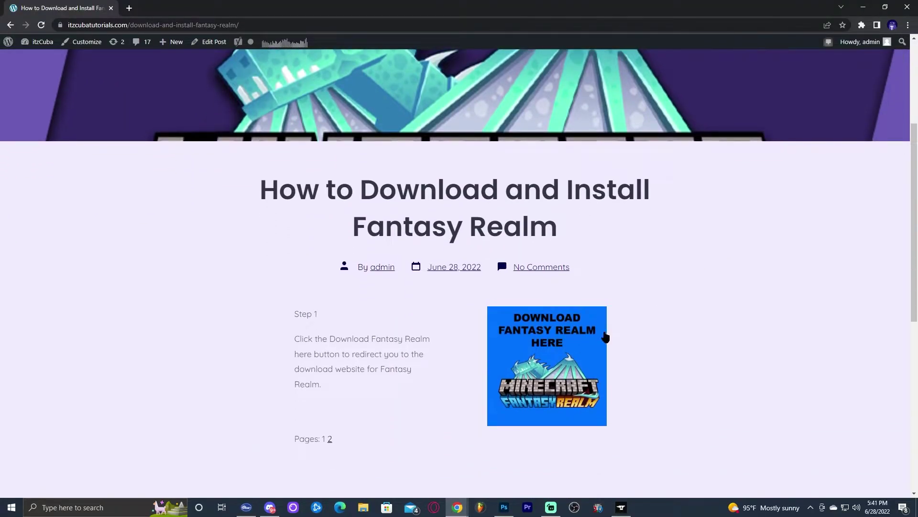
scroll(686, 272, "down", 1)
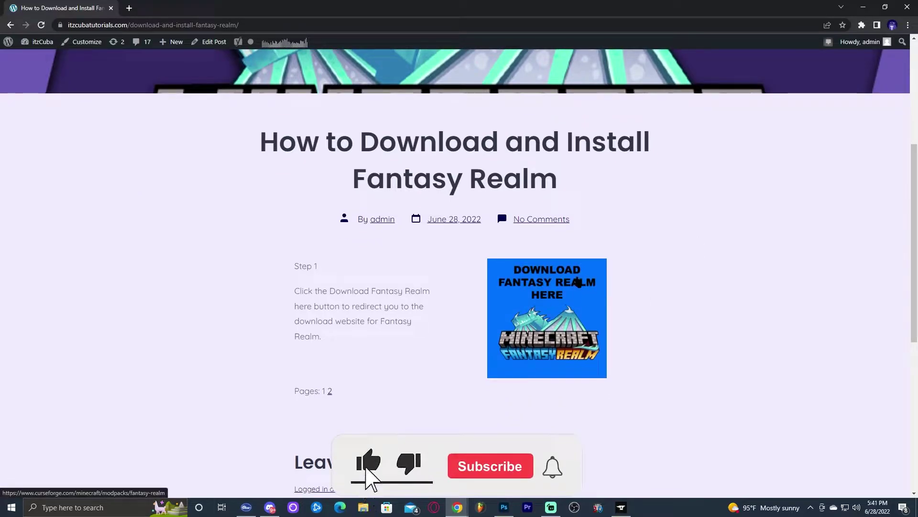
left_click(560, 304)
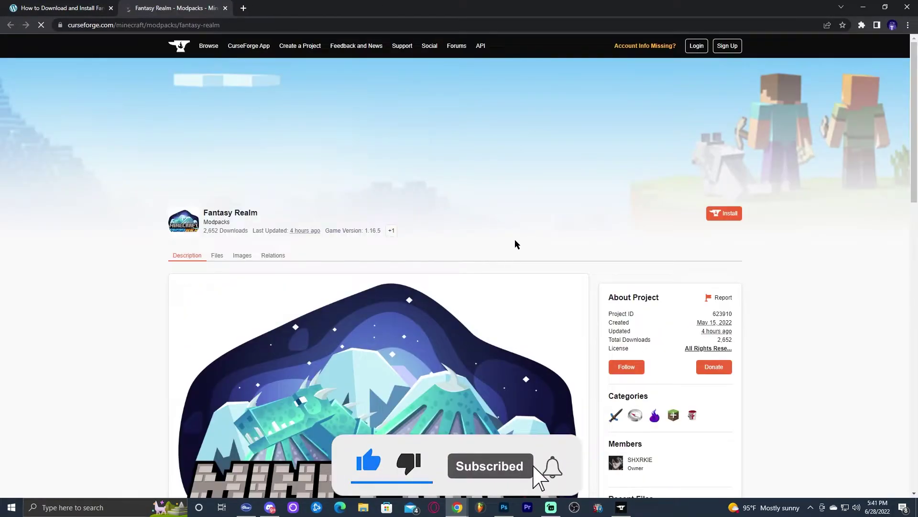
scroll(526, 229, "down", 2)
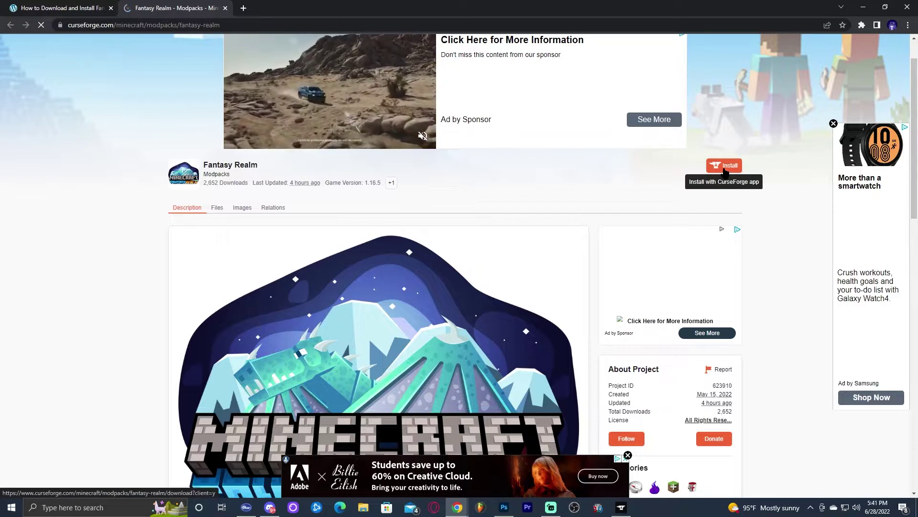
left_click(724, 165)
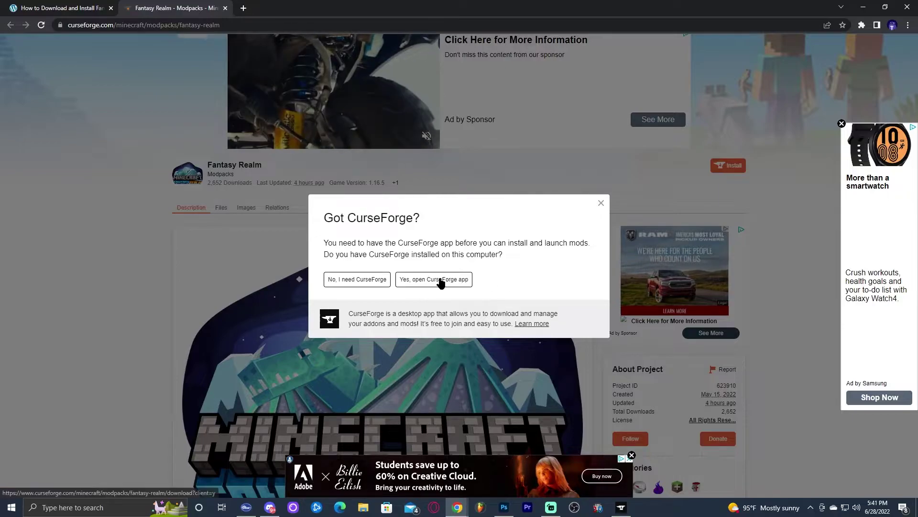
Step: Confirm CurseForge is installed and let Chrome hand the Fantasy Realm install to the app
left_click(438, 280)
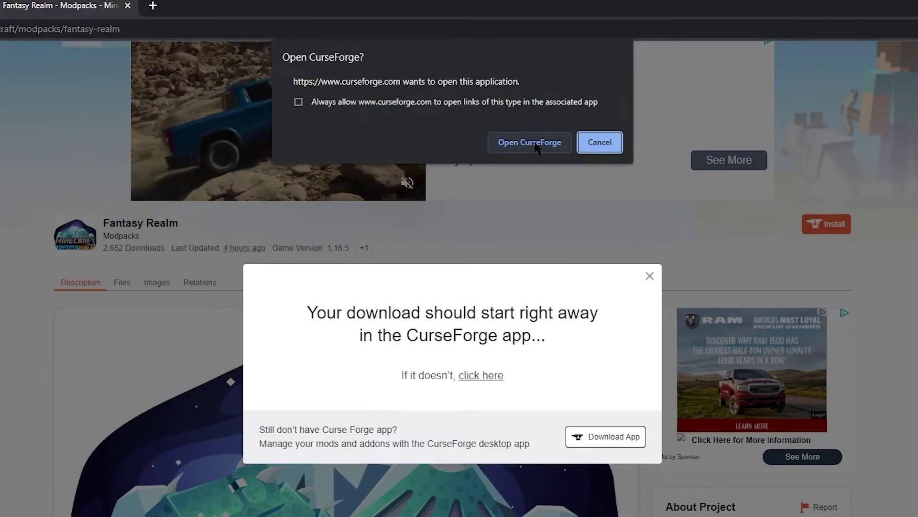
left_click(520, 143)
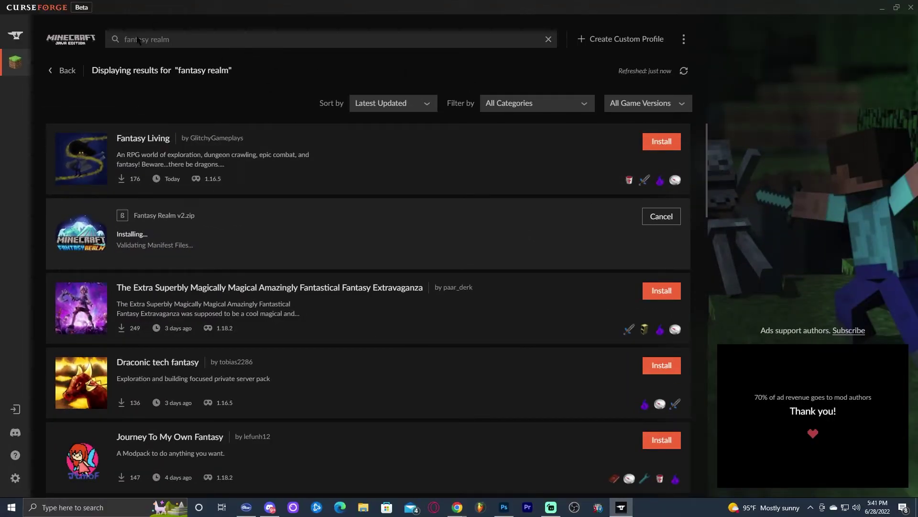
key("alt+Tab")
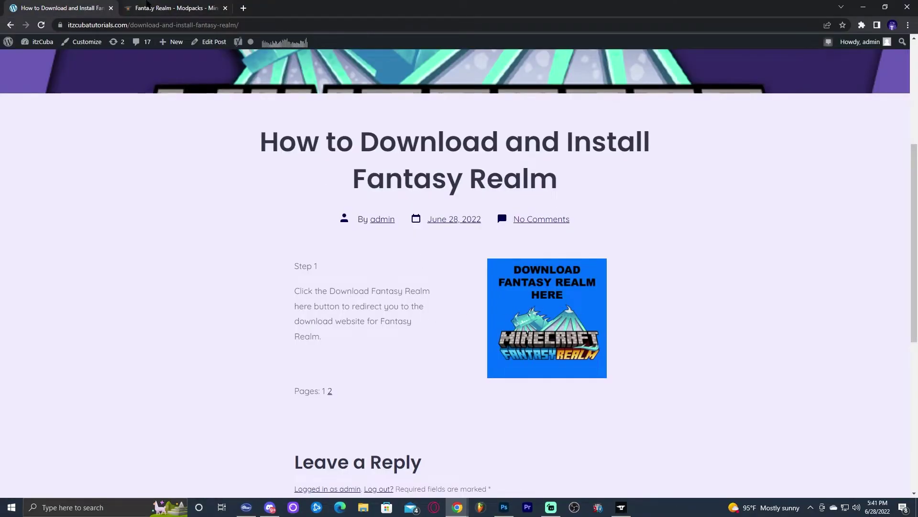
left_click(146, 4)
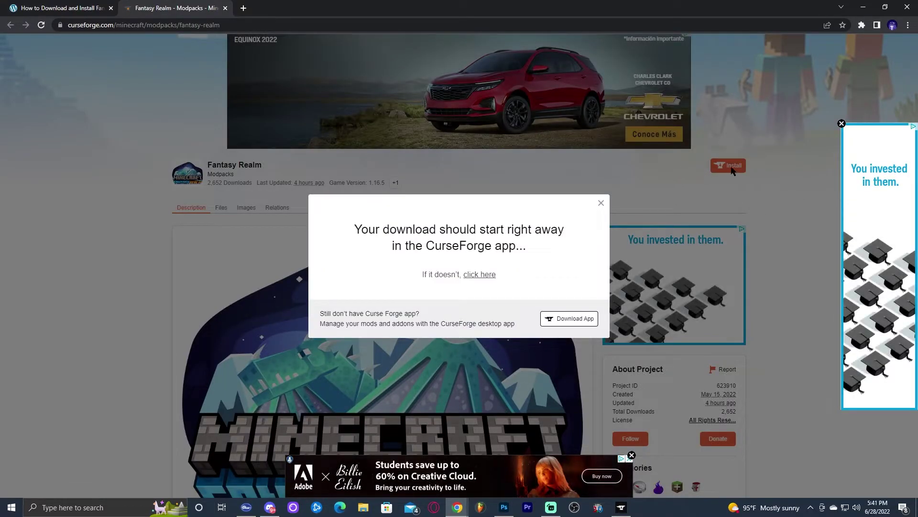
key("alt+Tab")
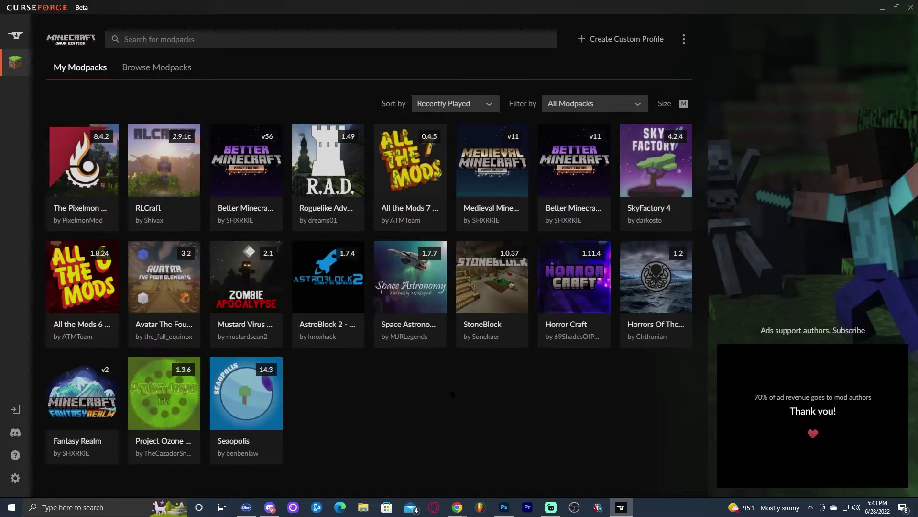
Step: Open the installed Fantasy Realm modpack's page from My Modpacks
left_click(139, 72)
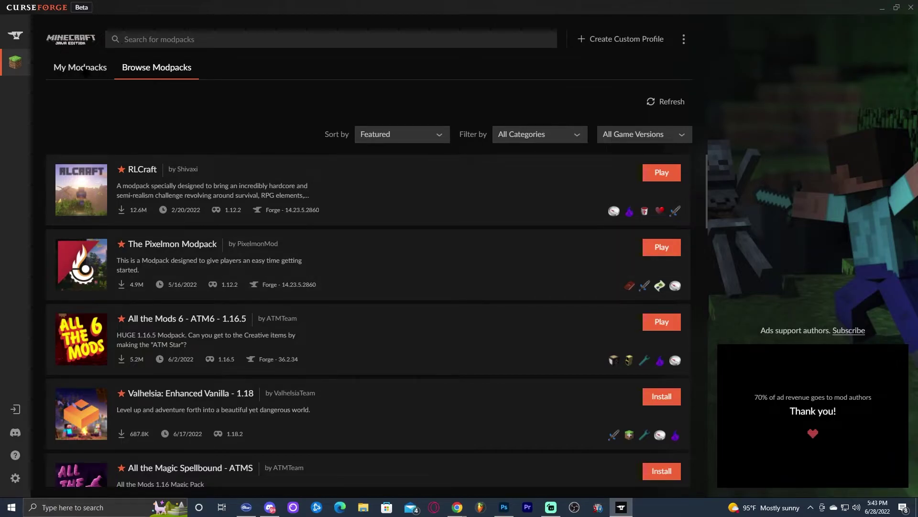
left_click(85, 71)
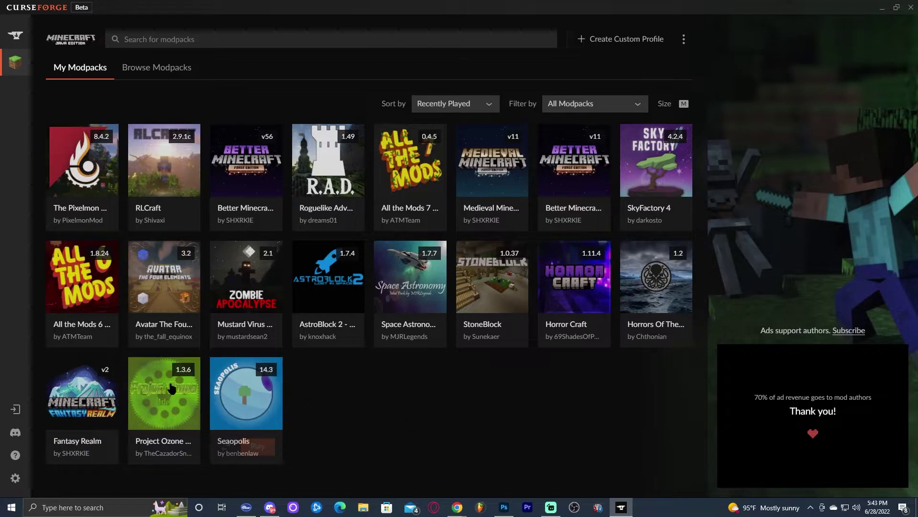
left_click(95, 406)
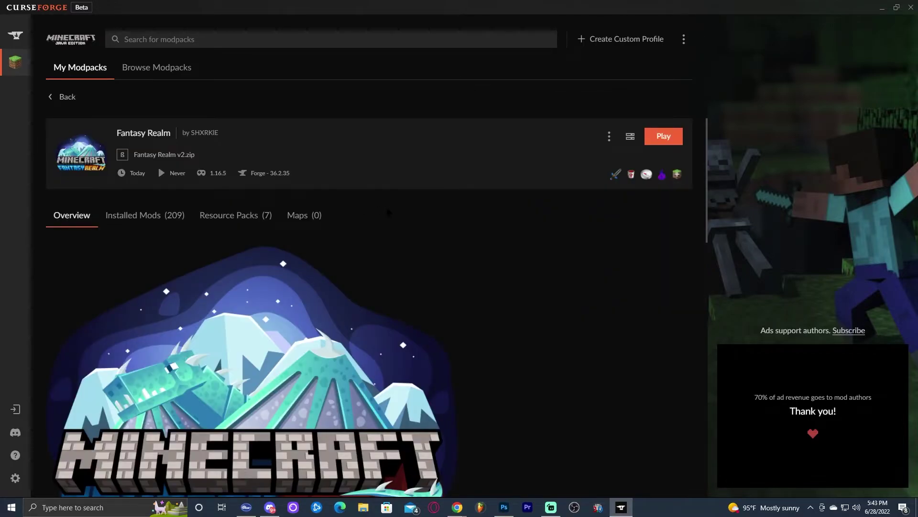
scroll(333, 238, "down", 5)
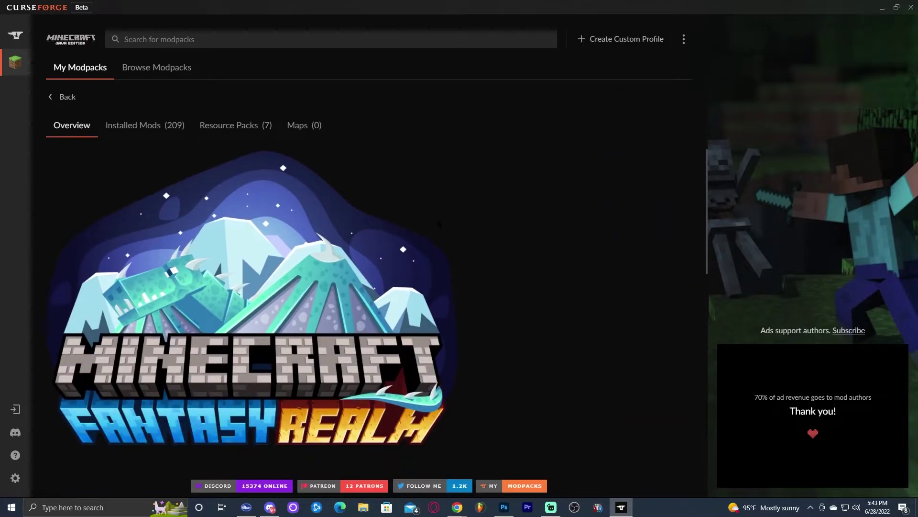
scroll(538, 218, "up", 5)
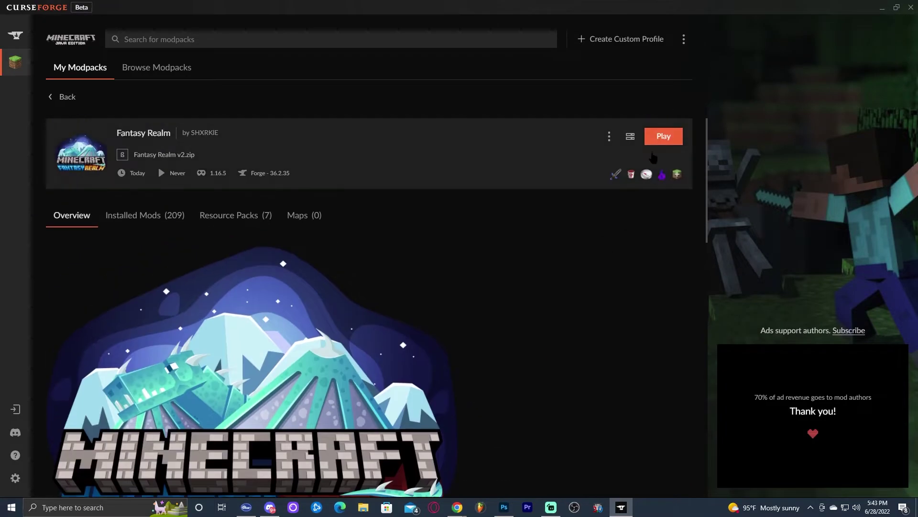
Step: Play Fantasy Realm and open its installation folder from the launcher's Installations list
left_click(669, 141)
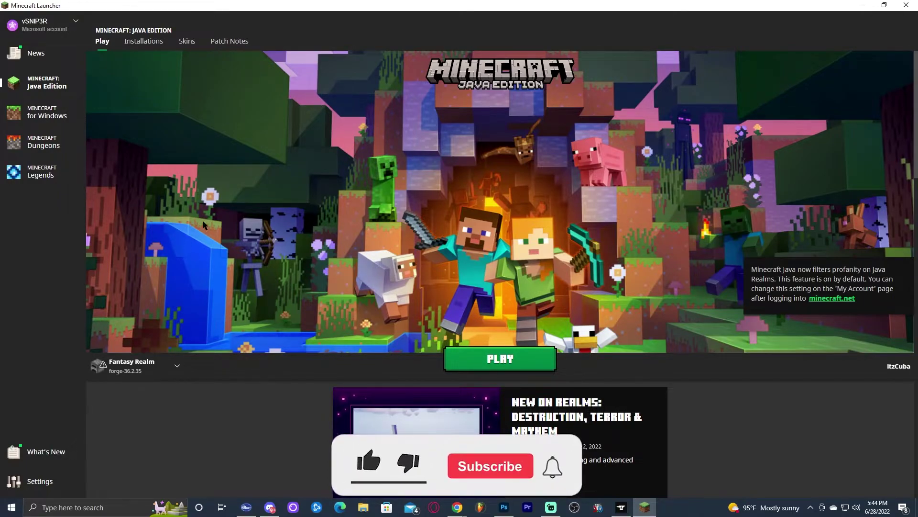
left_click(144, 41)
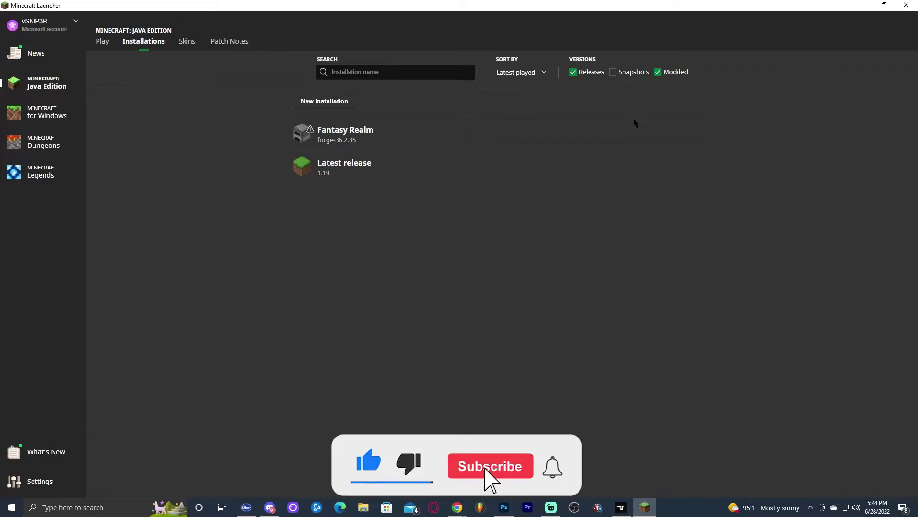
left_click(683, 135)
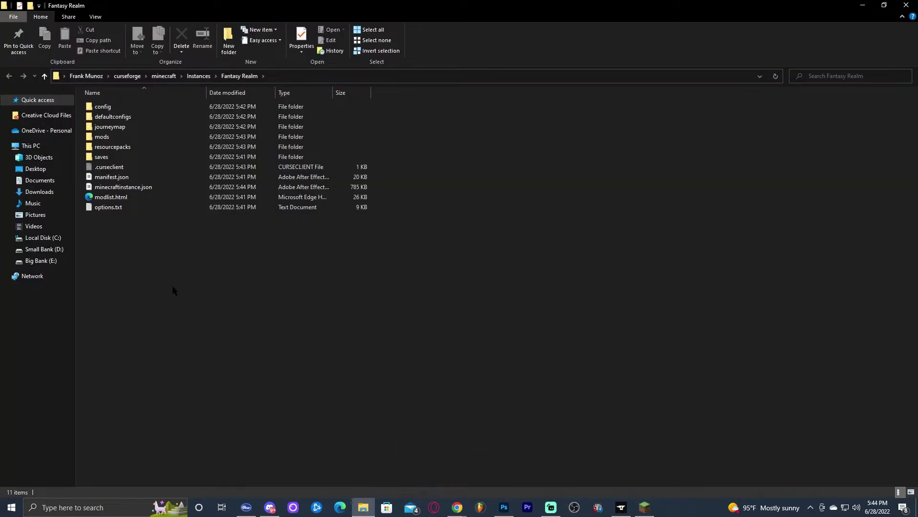
Step: Create a new folder named 'shaderpacks' in the Fantasy Realm instance folder and open it
right_click(137, 300)
mouse_move(182, 414)
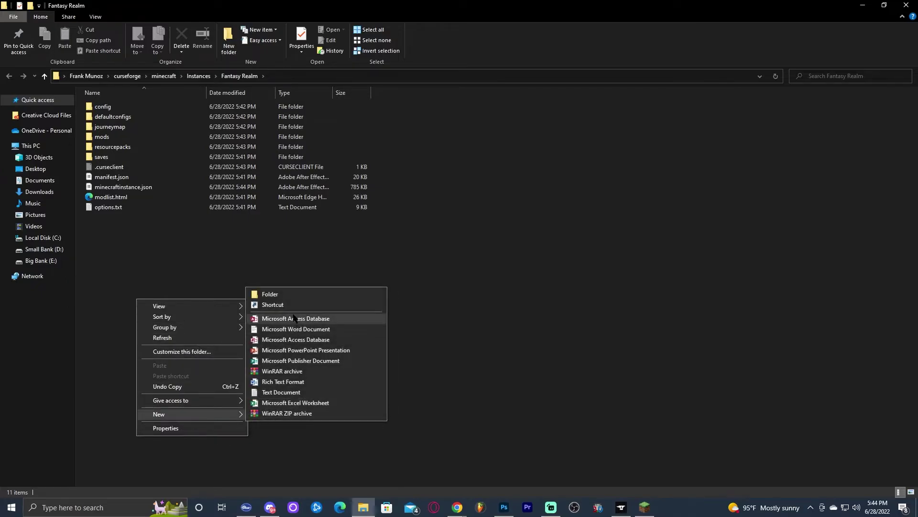
left_click(297, 296)
type("shaderpacks")
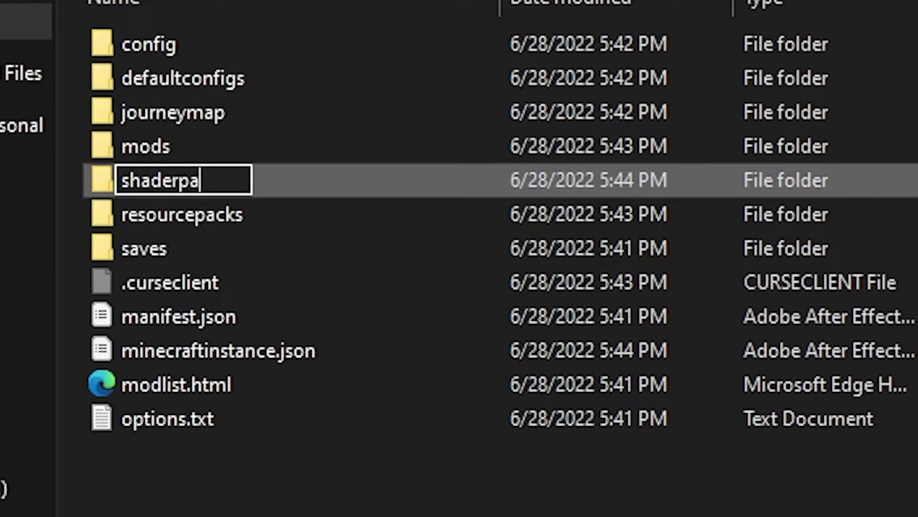
key("Return")
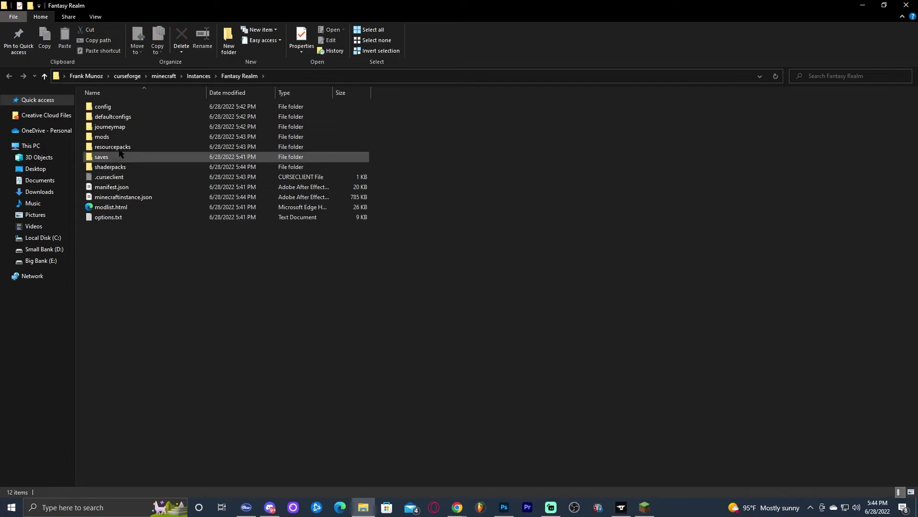
double_click(121, 168)
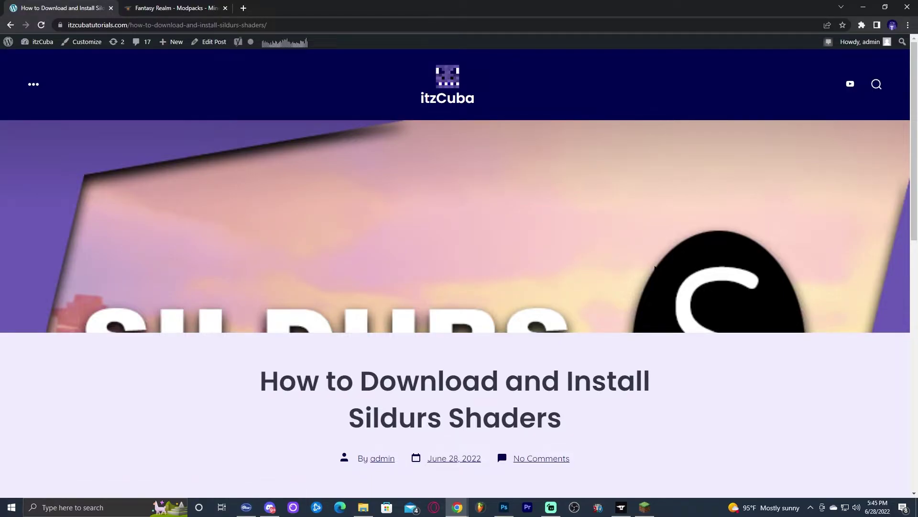
Step: Open the Sildurs shaders site and pick the Vibrant v1.32 Lite download
scroll(670, 248, "down", 6)
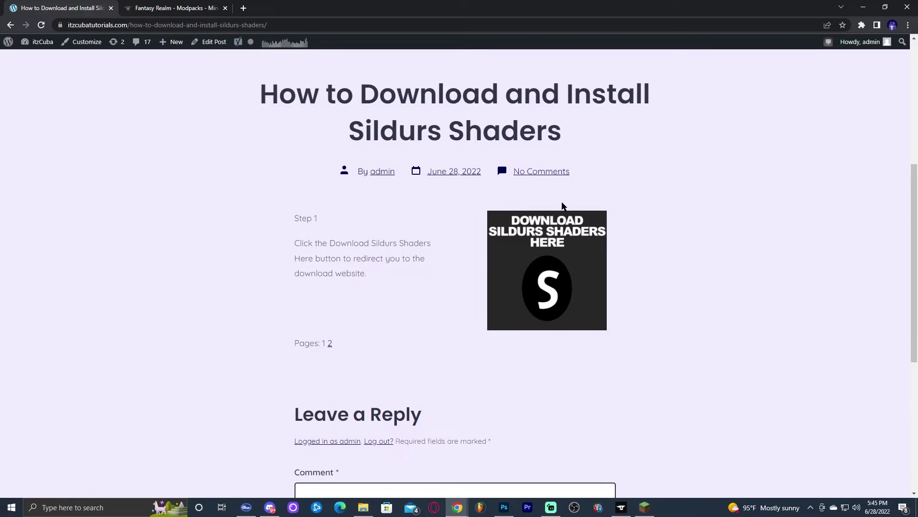
left_click(580, 283)
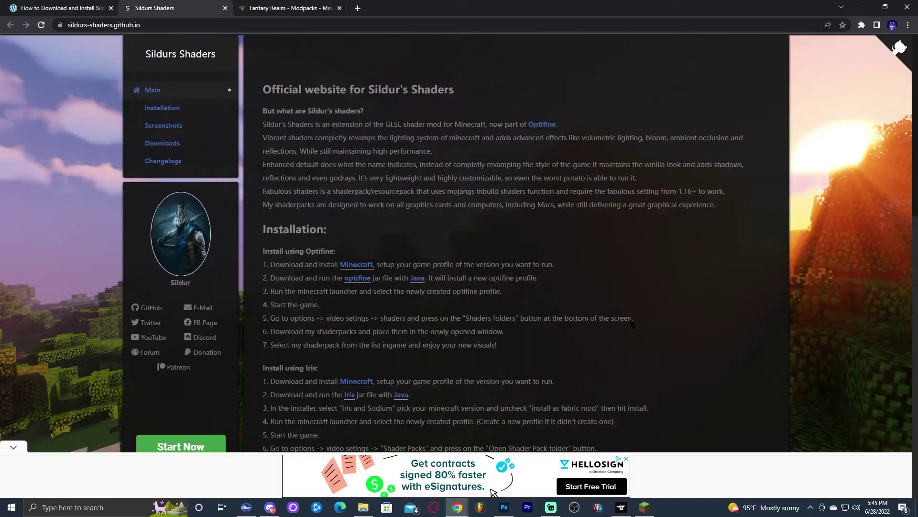
scroll(631, 324, "down", 10)
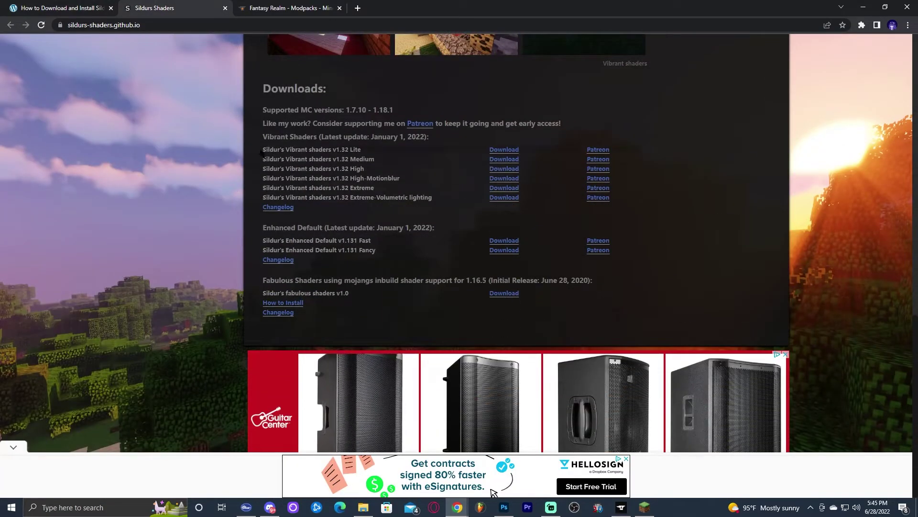
left_click_drag(315, 159, 433, 198)
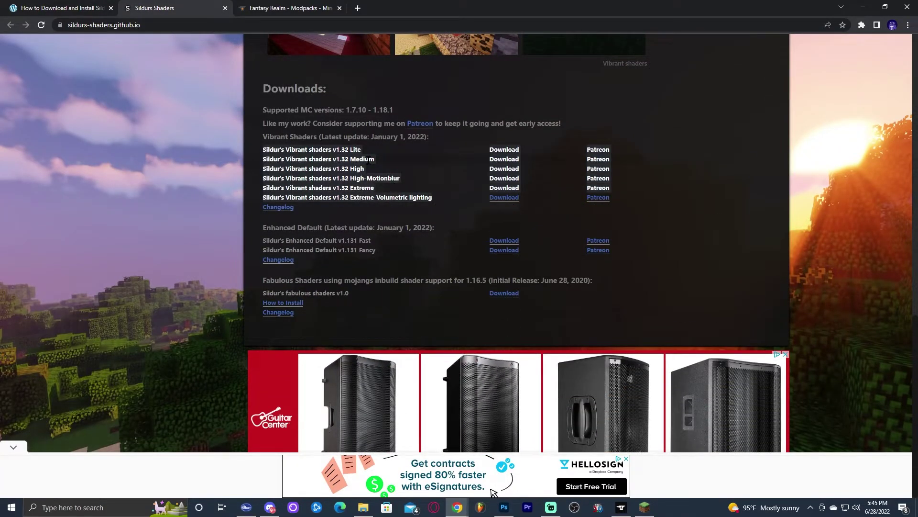
left_click(504, 150)
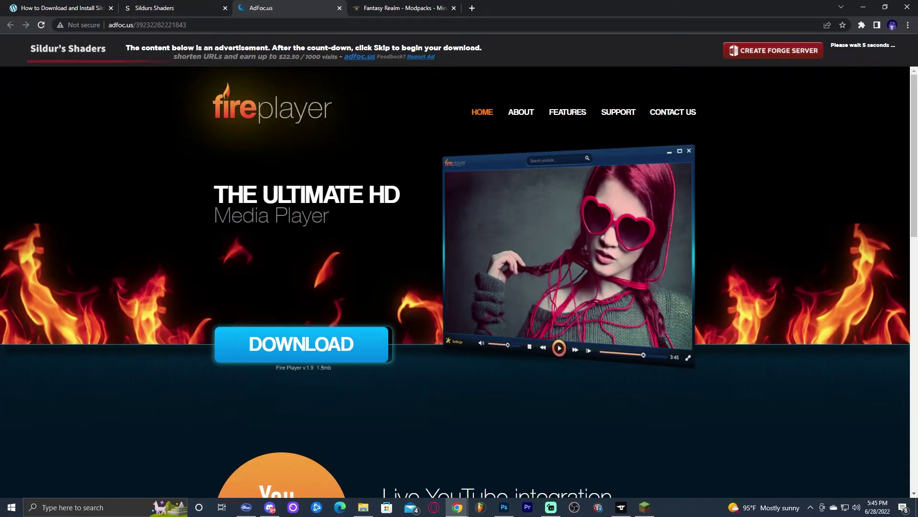
Step: Skip the AdFoc.us ad and start the CurseForge download of the Lite file
left_click(864, 56)
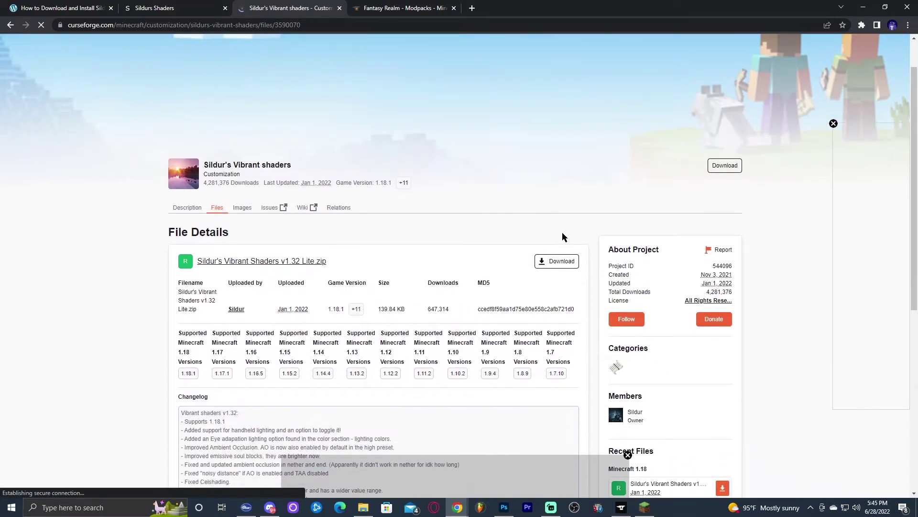
scroll(563, 236, "down", 3)
left_click(556, 118)
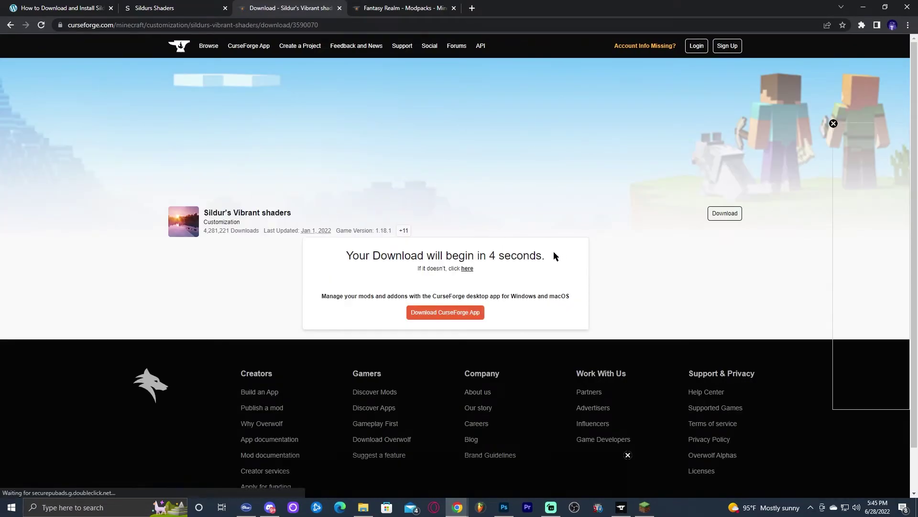
Step: Drop the Sildur's Vibrant v1.32 Lite zip into the shaderpacks folder and close Chrome
left_click_drag(556, 4, 704, 64)
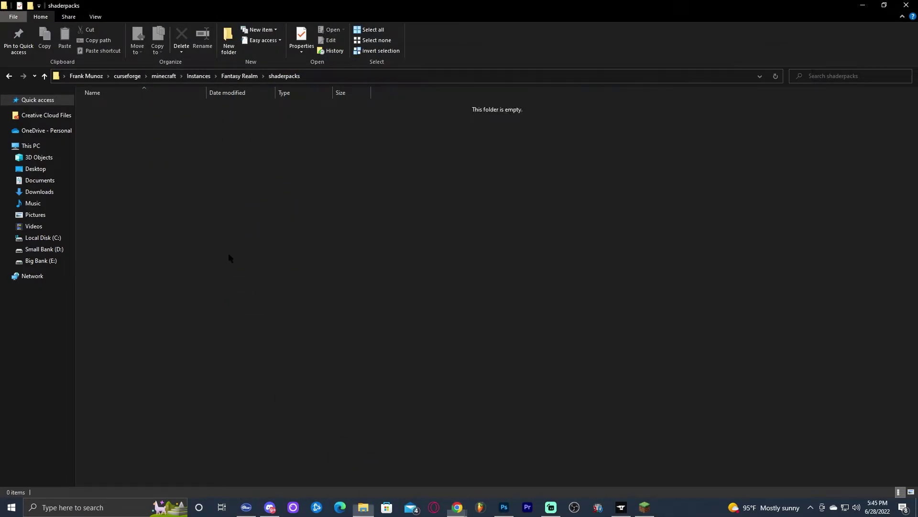
left_click_drag(404, 435, 404, 460)
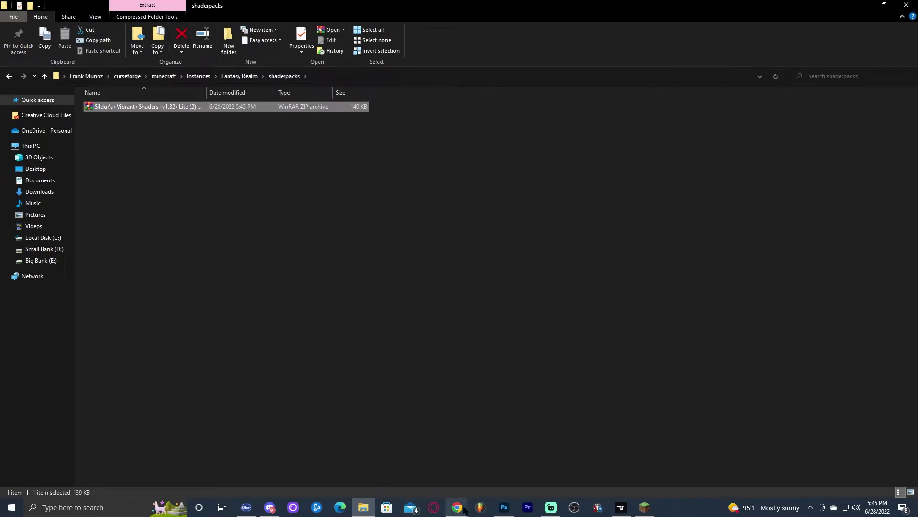
mouse_move(460, 508)
left_click(504, 474)
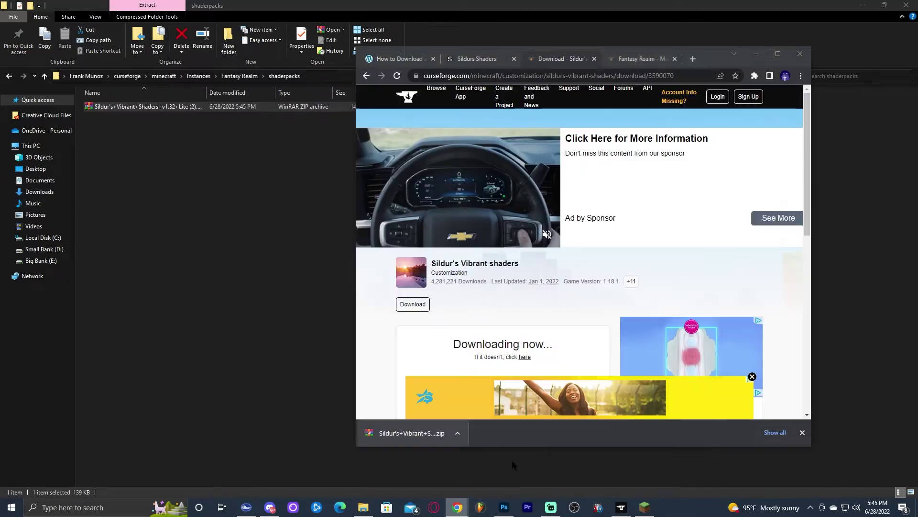
left_click(800, 54)
left_click(645, 507)
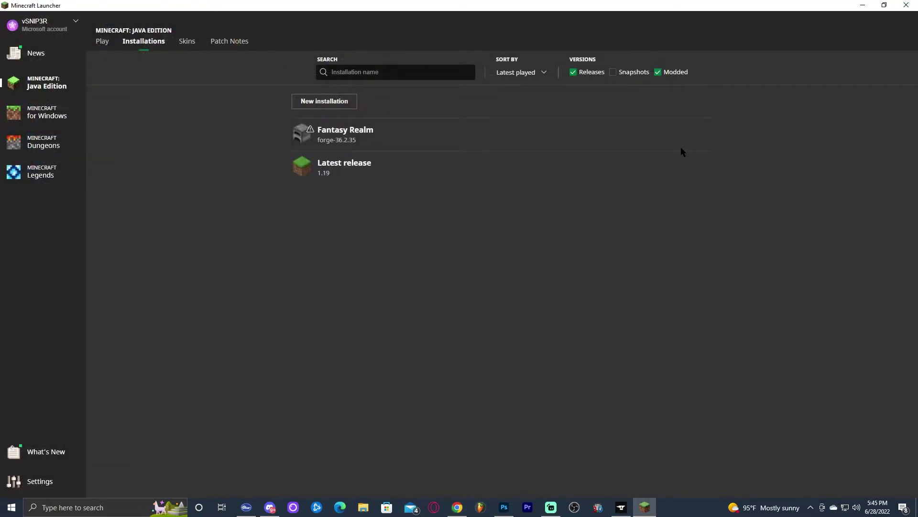
Step: Play the Fantasy Realm installation, accepting the modded-game risk warning
left_click(663, 139)
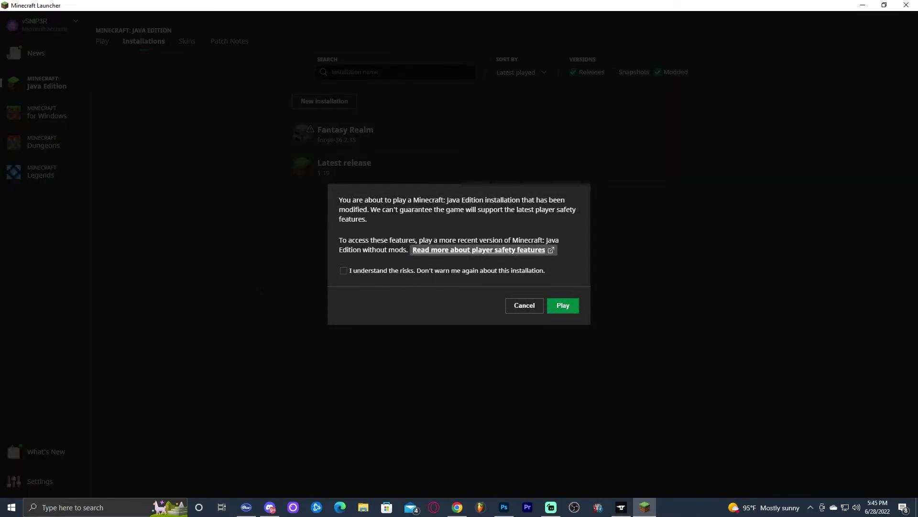
left_click(420, 271)
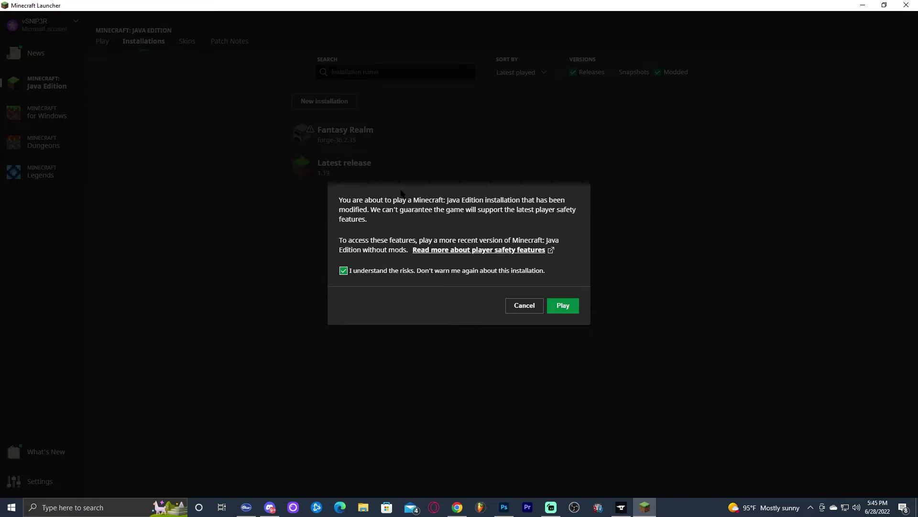
left_click(563, 306)
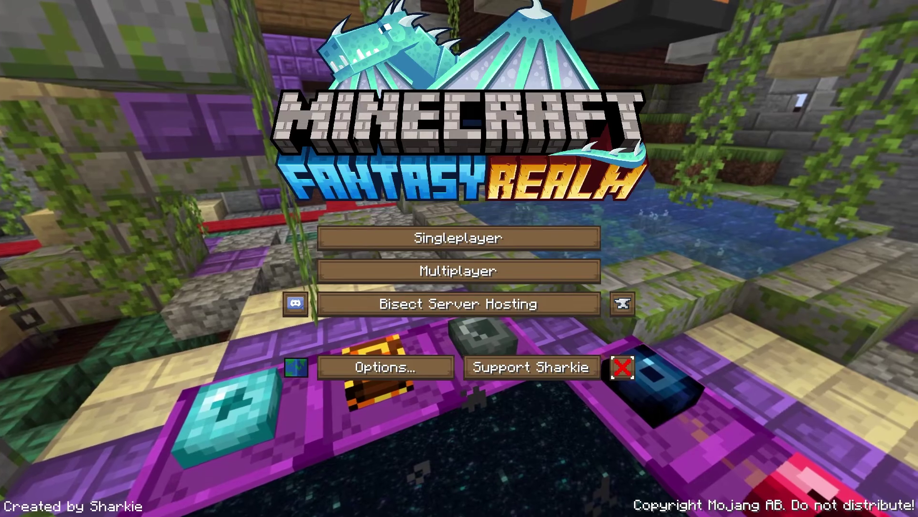
Step: Turn Master Volume off in the game Options
left_click(412, 368)
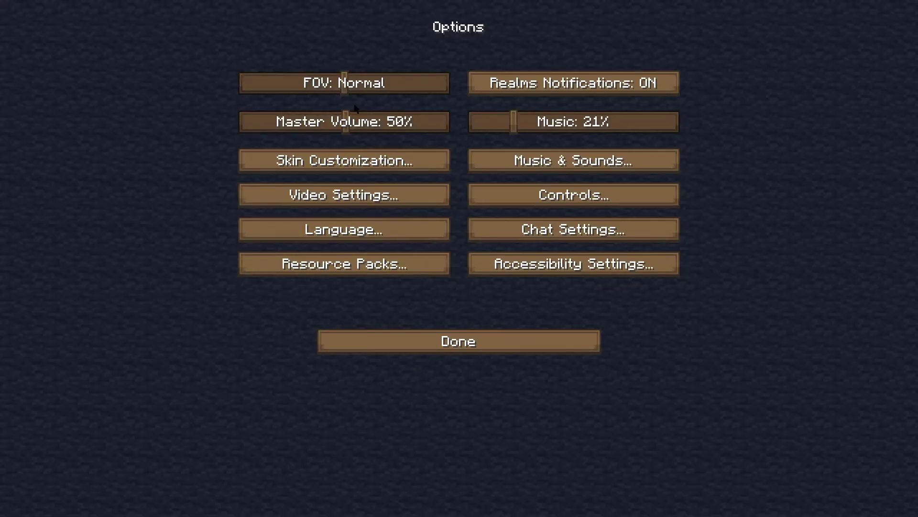
left_click_drag(345, 121, 195, 141)
left_click(421, 341)
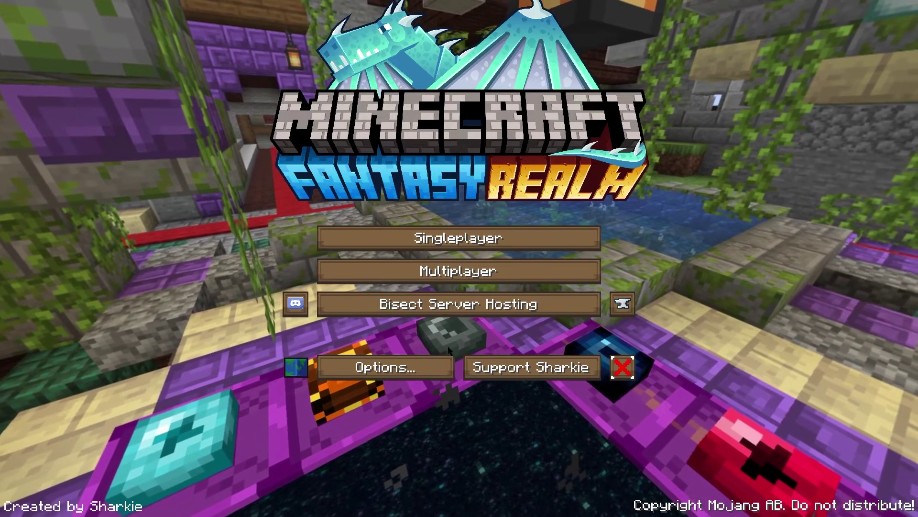
Step: Select and apply the Sildur's Vibrant v1.32 Lite shader pack under Video Settings
left_click(412, 368)
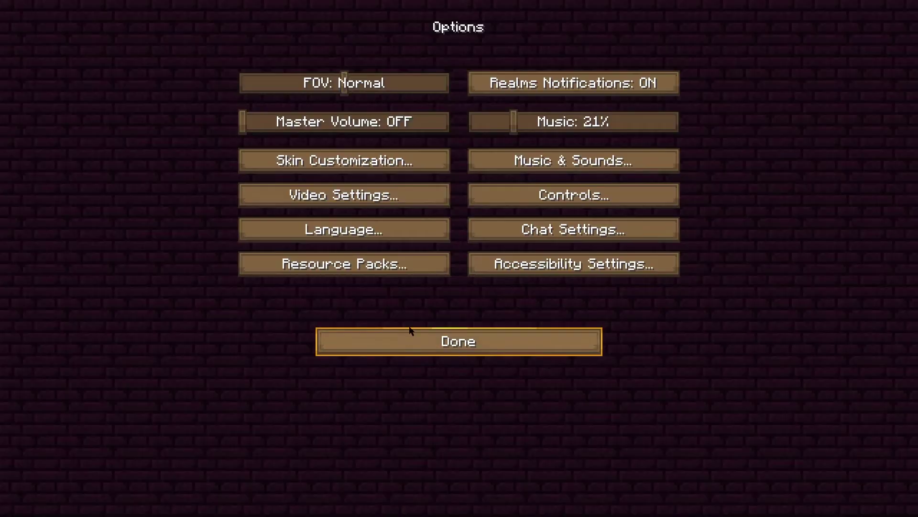
left_click(374, 195)
left_click(448, 21)
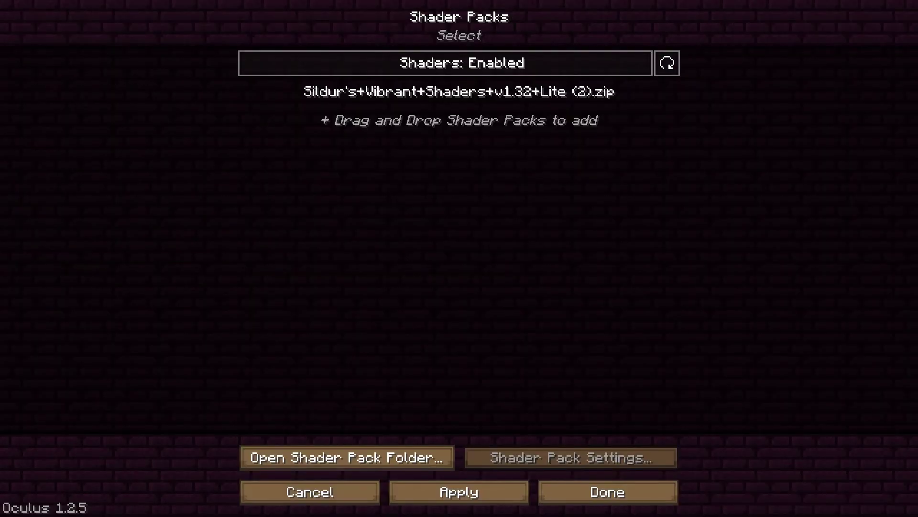
left_click(458, 91)
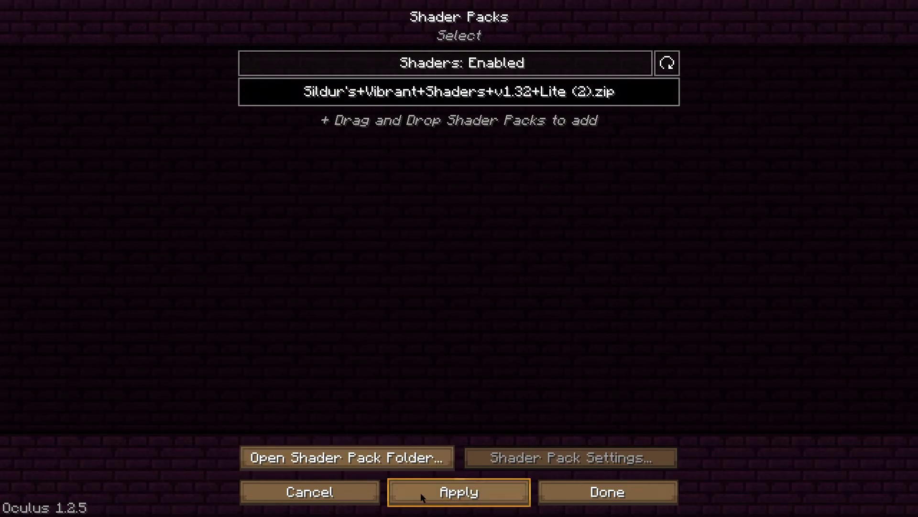
left_click(588, 494)
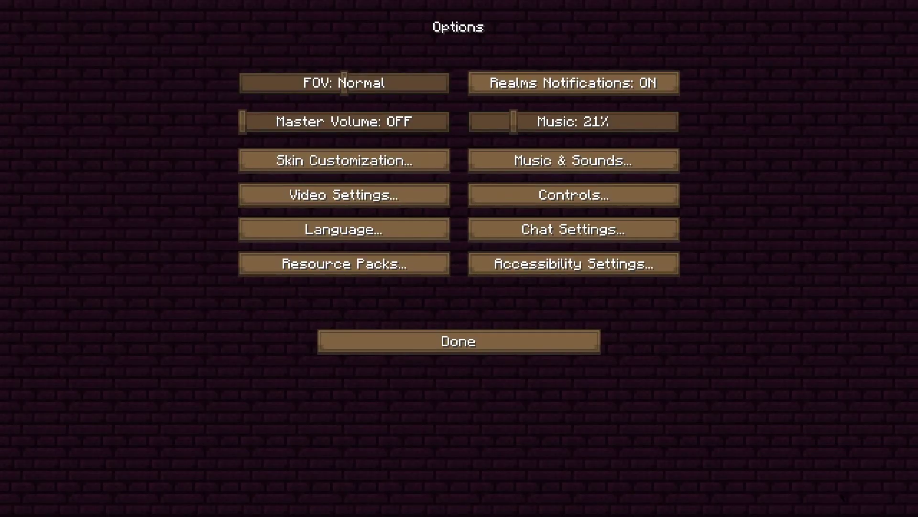
left_click(459, 340)
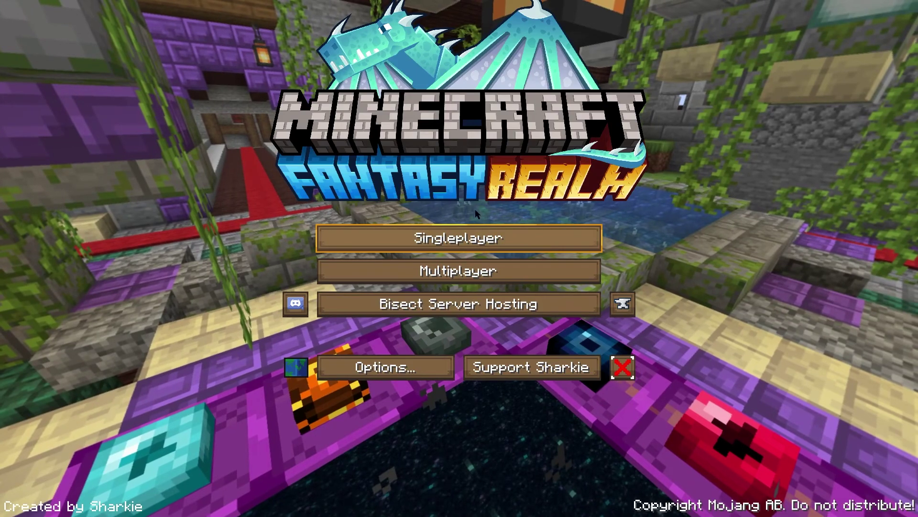
left_click(474, 238)
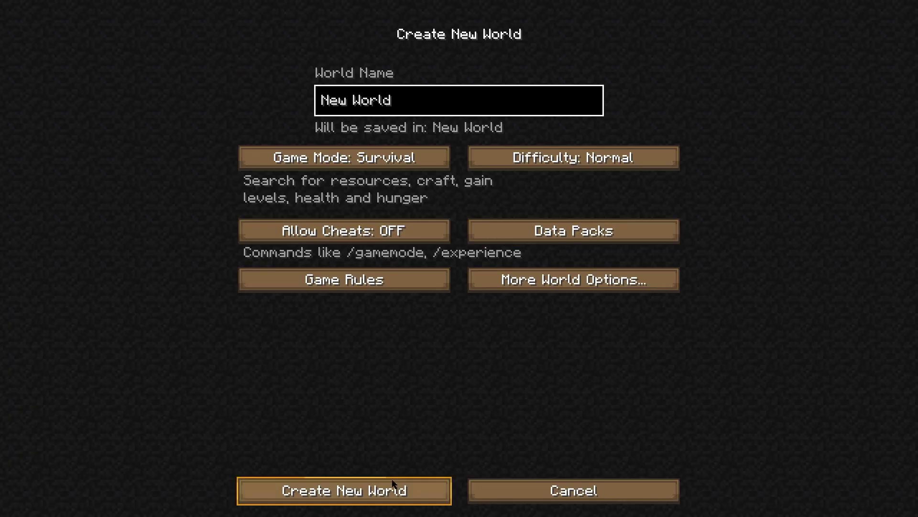
Step: Create 'New World' and switch to the front-facing third-person view
left_click(395, 489)
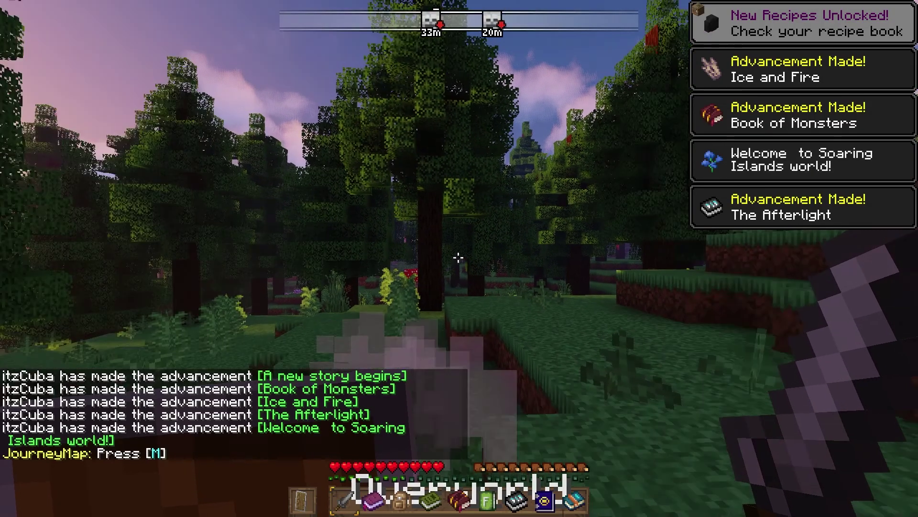
key("F5")
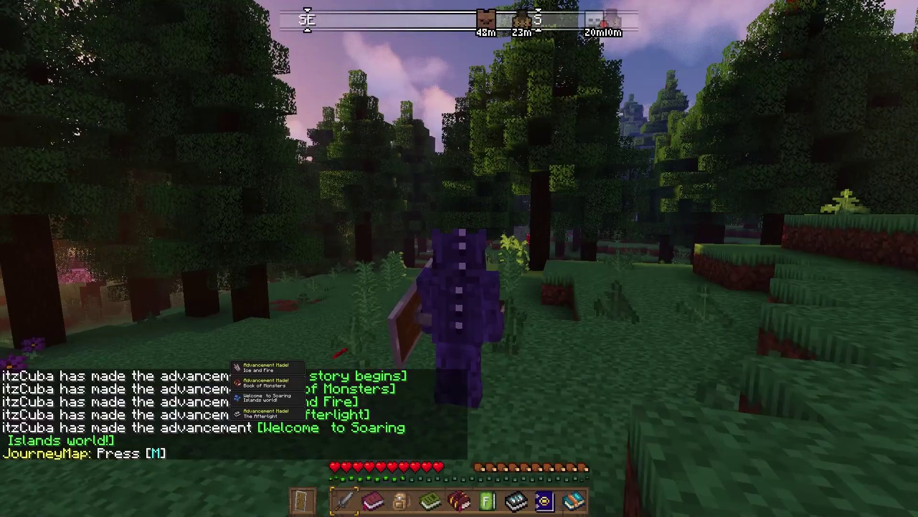
key("F5")
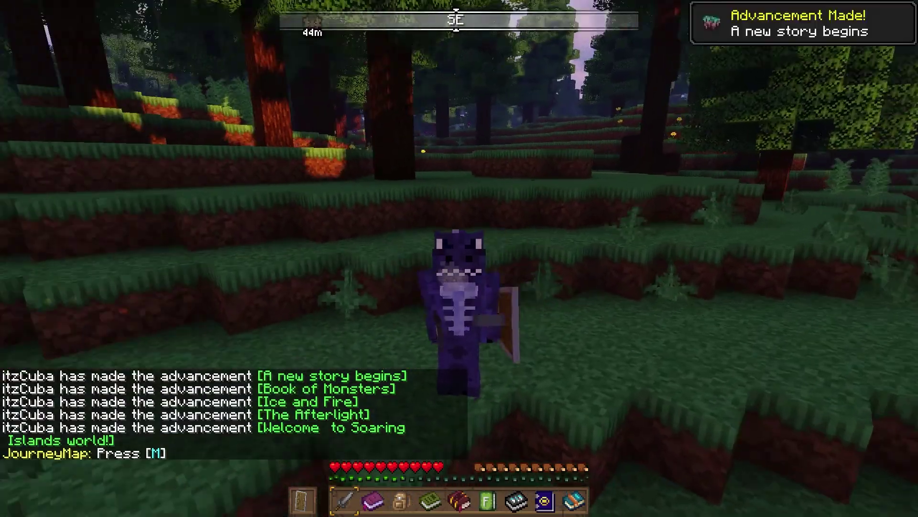